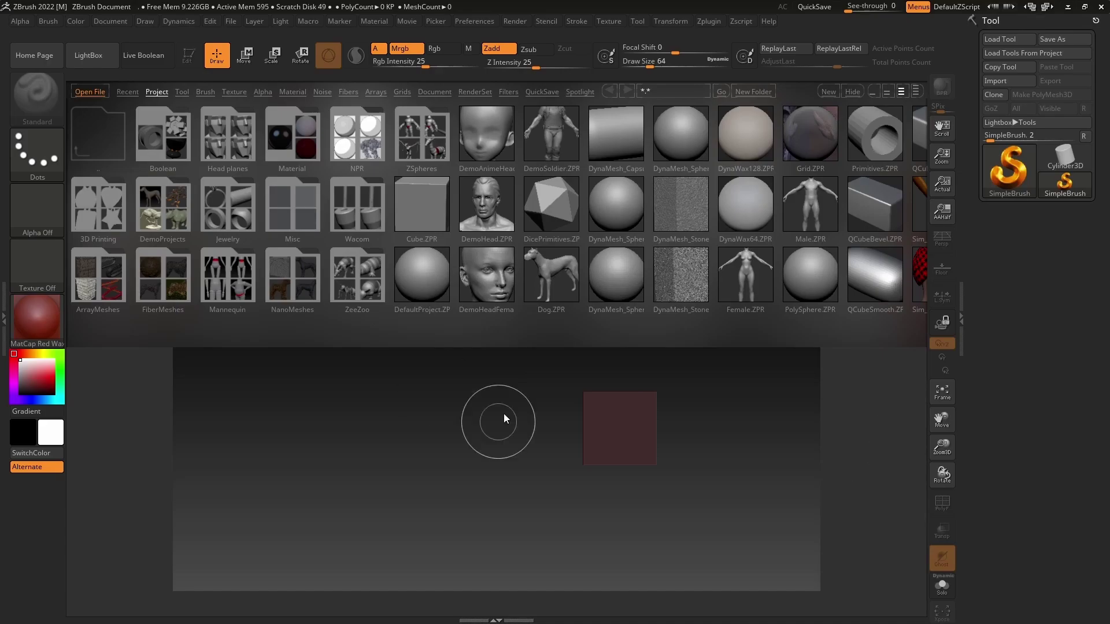
# Step: Close LightBox, draw a Cube3D on the canvas and convert it to a PolyMesh3D
pyautogui.press(',')
pyautogui.click(1008, 170)
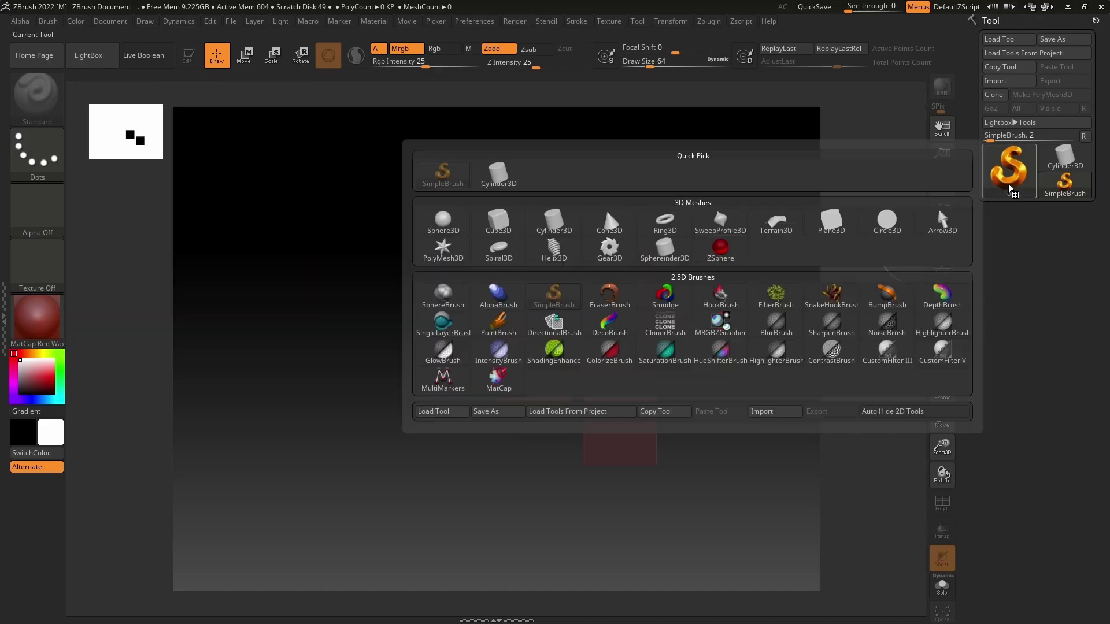
pyautogui.click(496, 223)
pyautogui.moveTo(499, 320); pyautogui.dragTo(496, 409)
pyautogui.press('t')
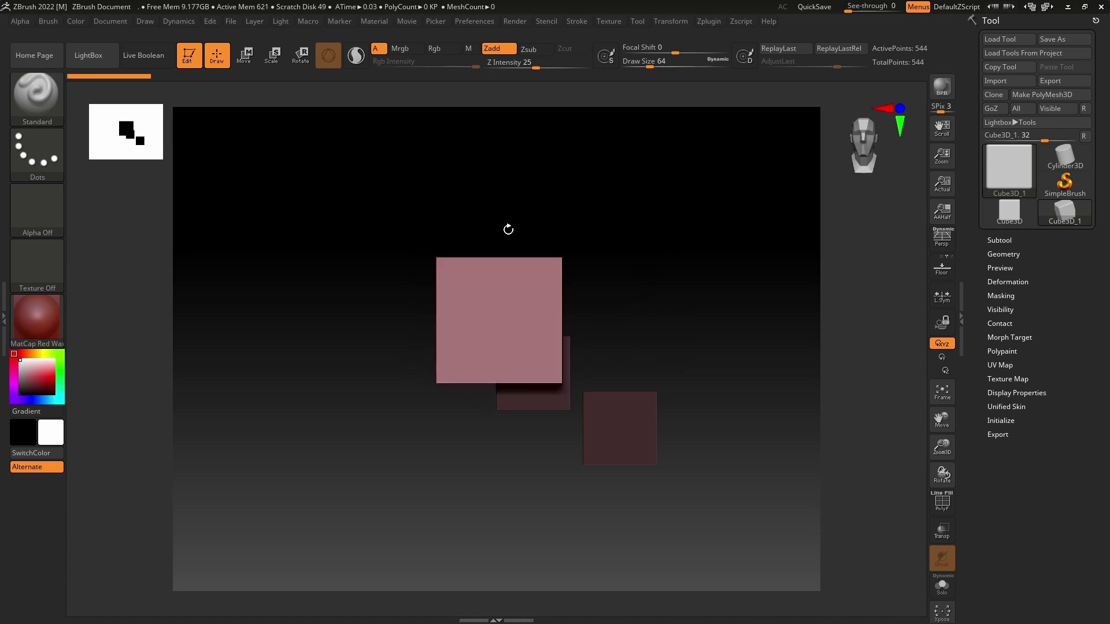
pyautogui.click(1042, 95)
# Step: Dock the Draw palette and set grid elevation to -3.15443 with the head sketch as front reference
pyautogui.click(289, 21)
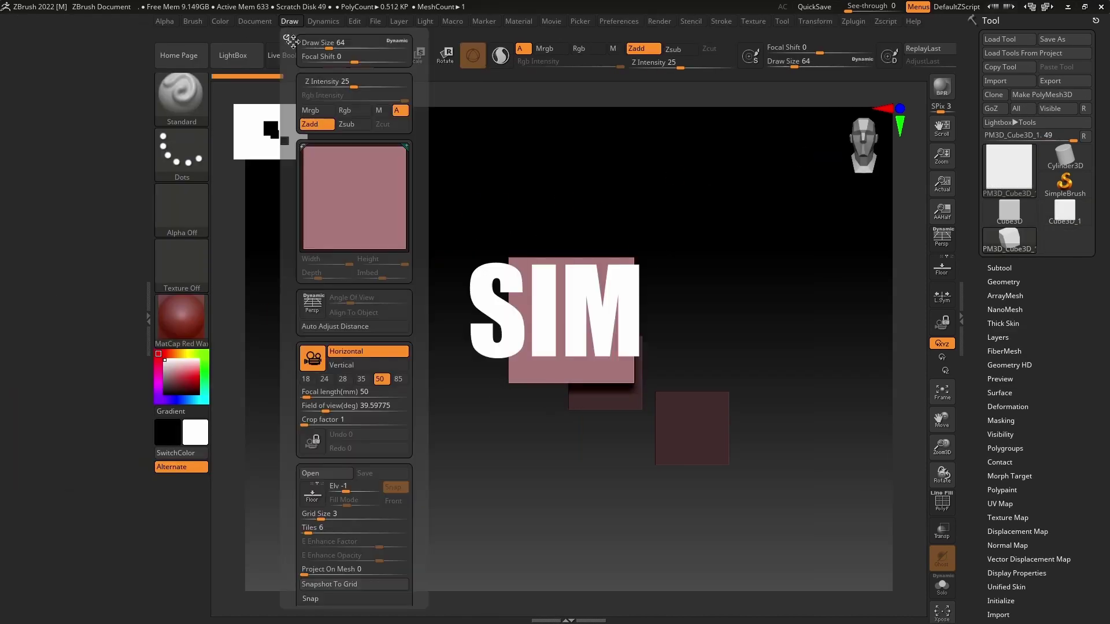
pyautogui.moveTo(284, 30); pyautogui.dragTo(58, 35)
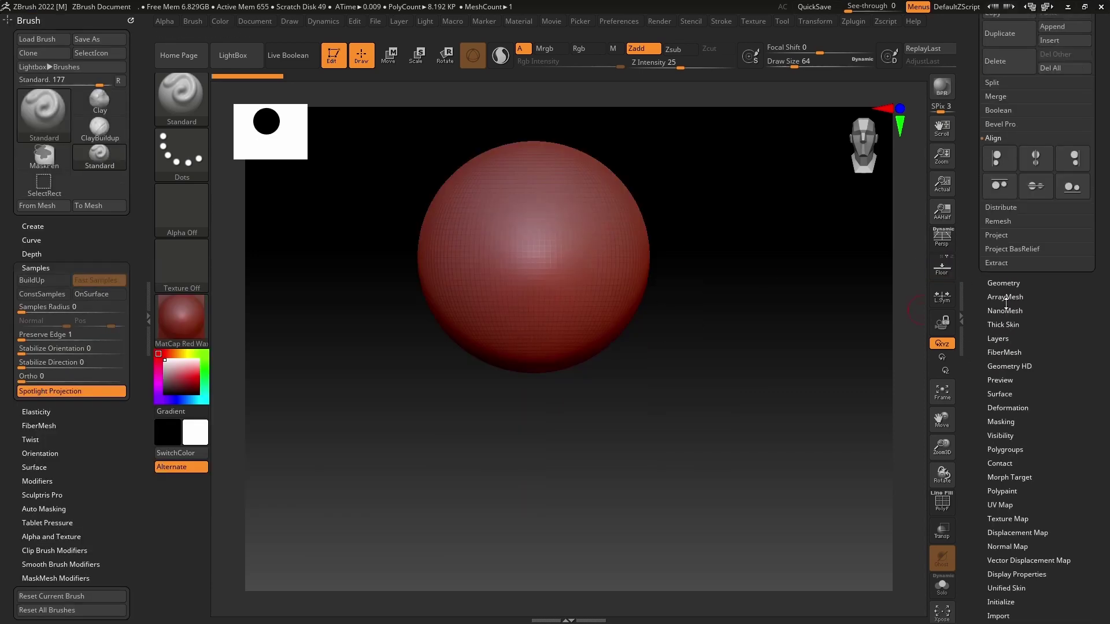
pyautogui.click(1003, 283)
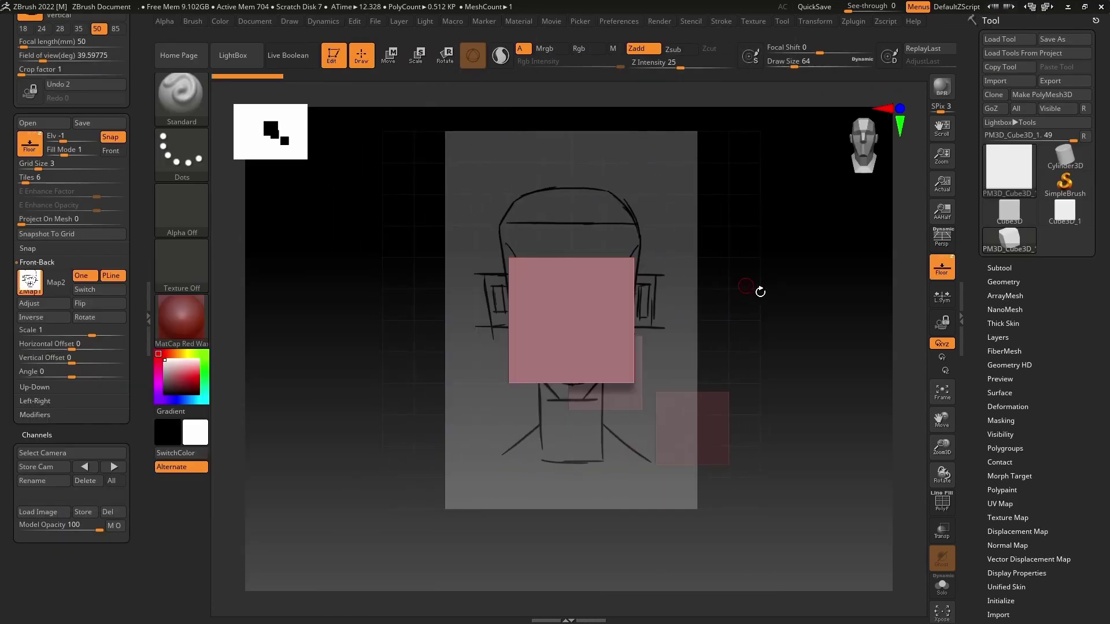
pyautogui.moveTo(760, 291); pyautogui.dragTo(478, 285)
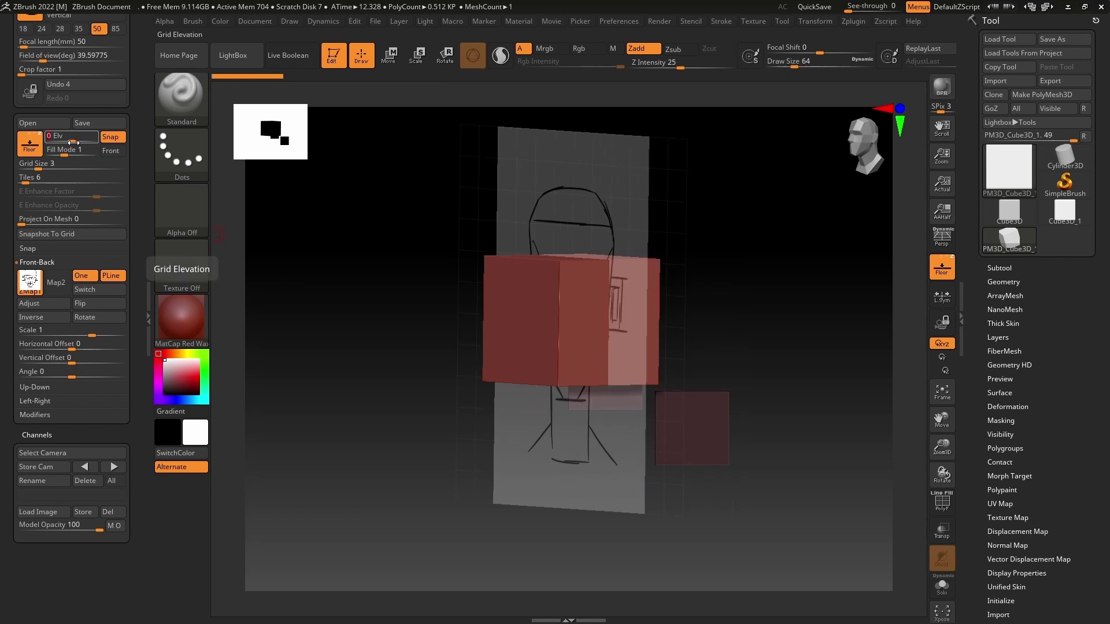
pyautogui.moveTo(76, 141); pyautogui.dragTo(63, 142)
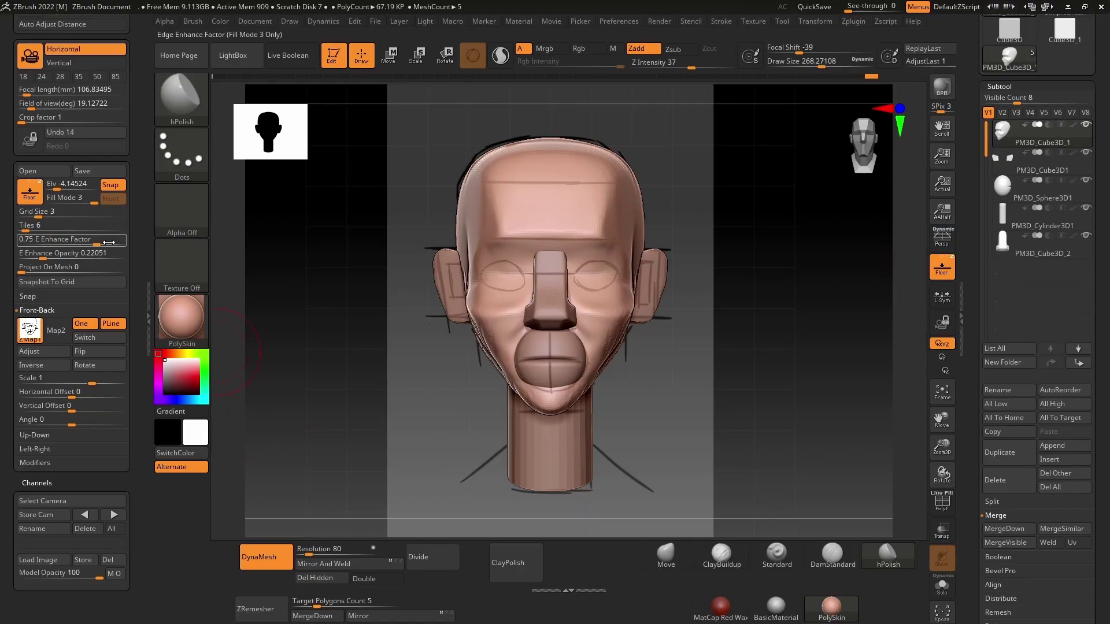
# Step: Set the Draw E Enhance Factor to 1 and smooth the jawline with the hPolish brush
pyautogui.moveTo(109, 242); pyautogui.dragTo(125, 242)
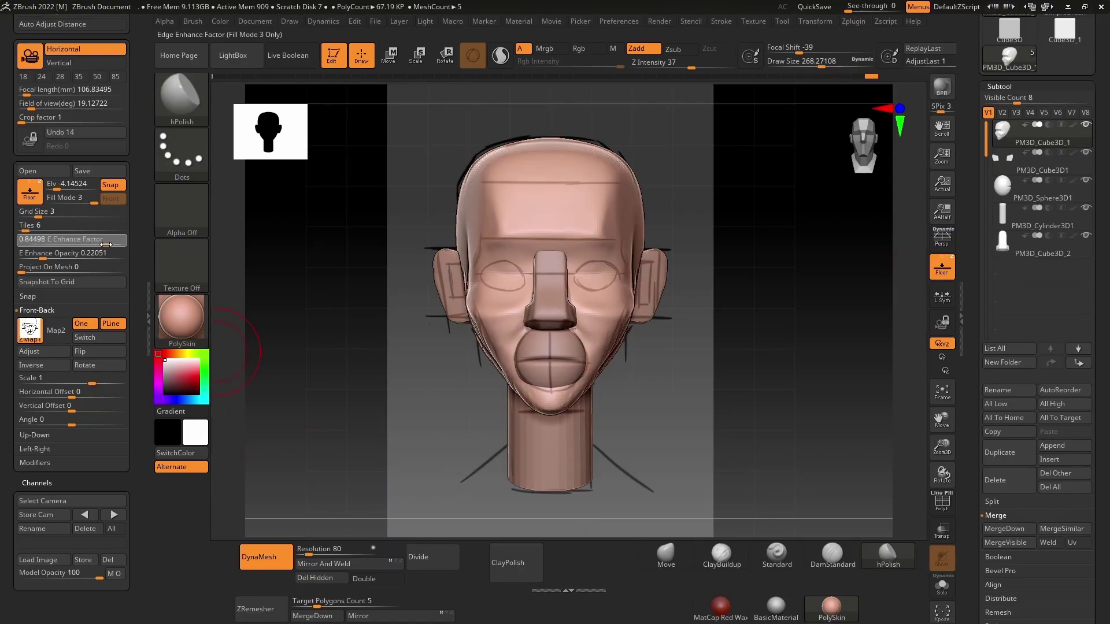
pyautogui.keyDown('ctrl'); pyautogui.moveTo(691, 485); pyautogui.dragTo(690, 427, button='right'); pyautogui.keyUp('ctrl')
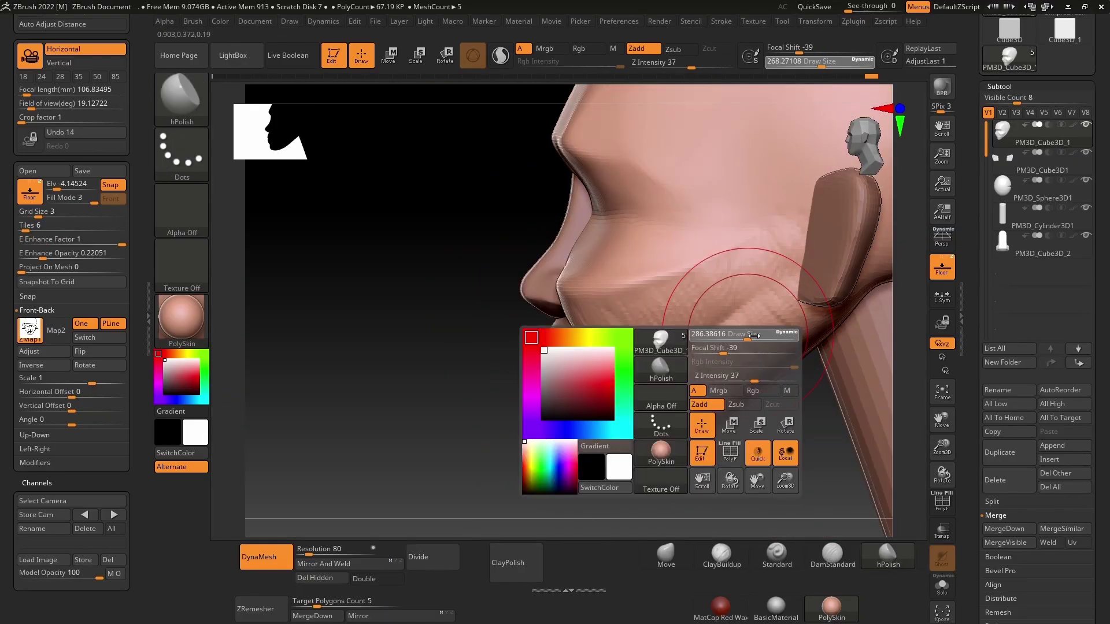
pyautogui.moveTo(664, 370); pyautogui.dragTo(699, 344)
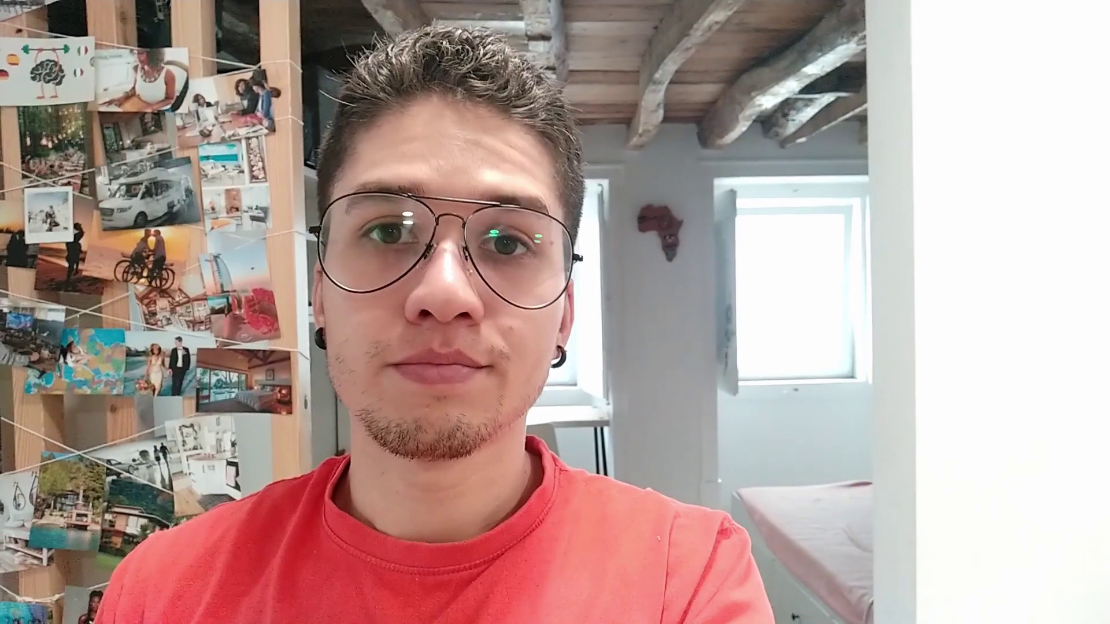
# Step: Reset ZBrush to a blank canvas with LightBox open on the Project tab
pyautogui.press('space')
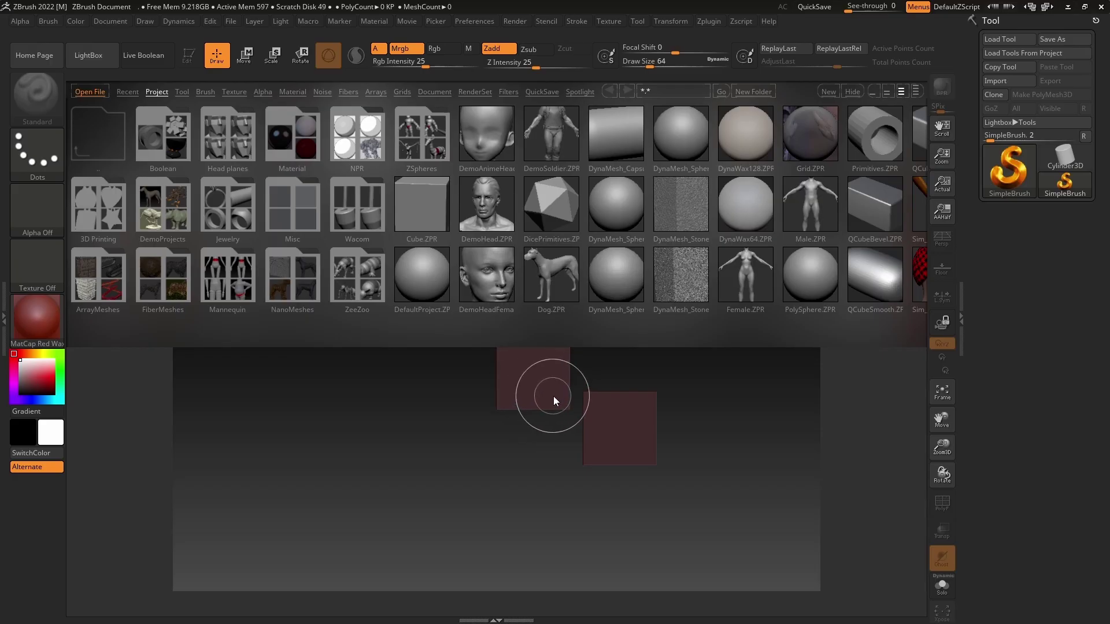
# Step: Close LightBox and draw a large Cube3D on the canvas
pyautogui.press(',')
pyautogui.click(1018, 188)
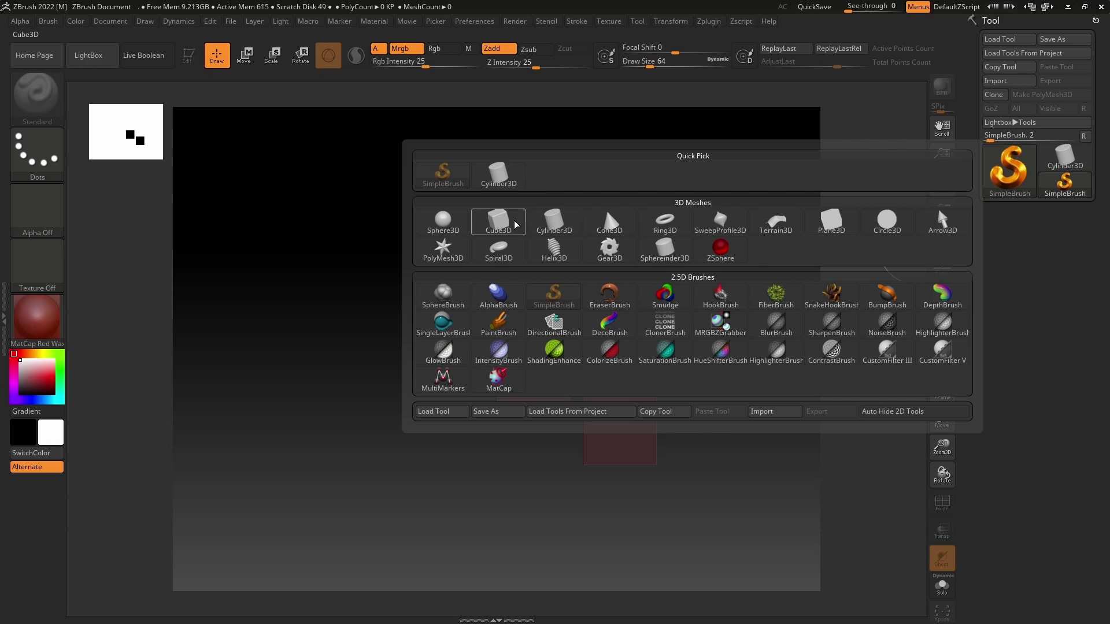
pyautogui.click(495, 223)
pyautogui.moveTo(497, 317); pyautogui.dragTo(558, 378)
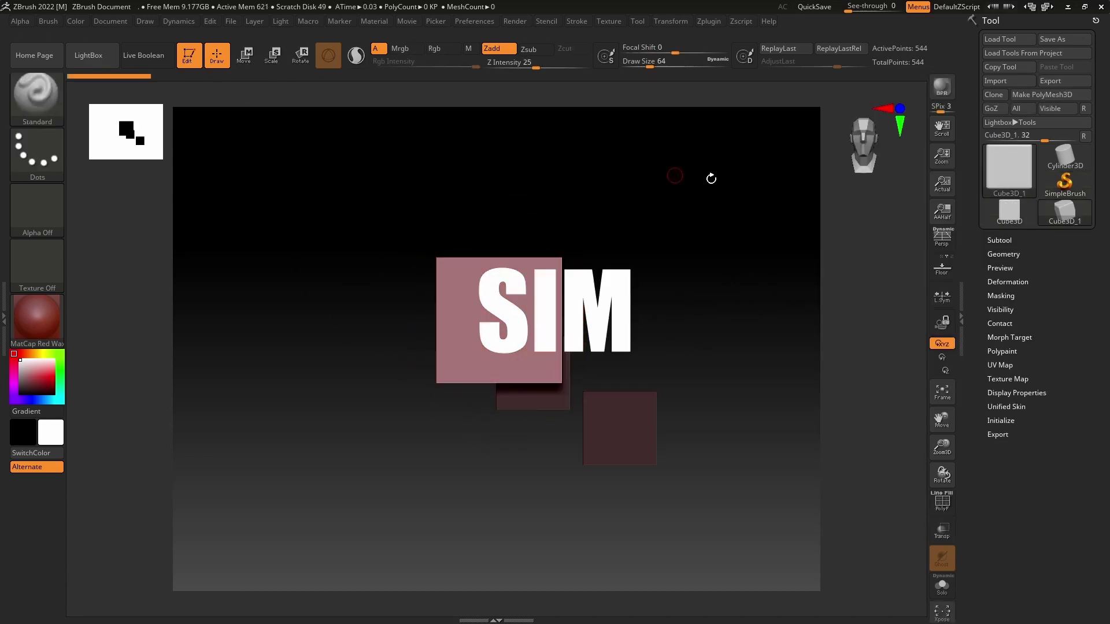
# Step: Dock the Draw palette in the left tray and enable the Front-Back Map1 backdrop with a grid texture
pyautogui.doubleClick(6, 195)
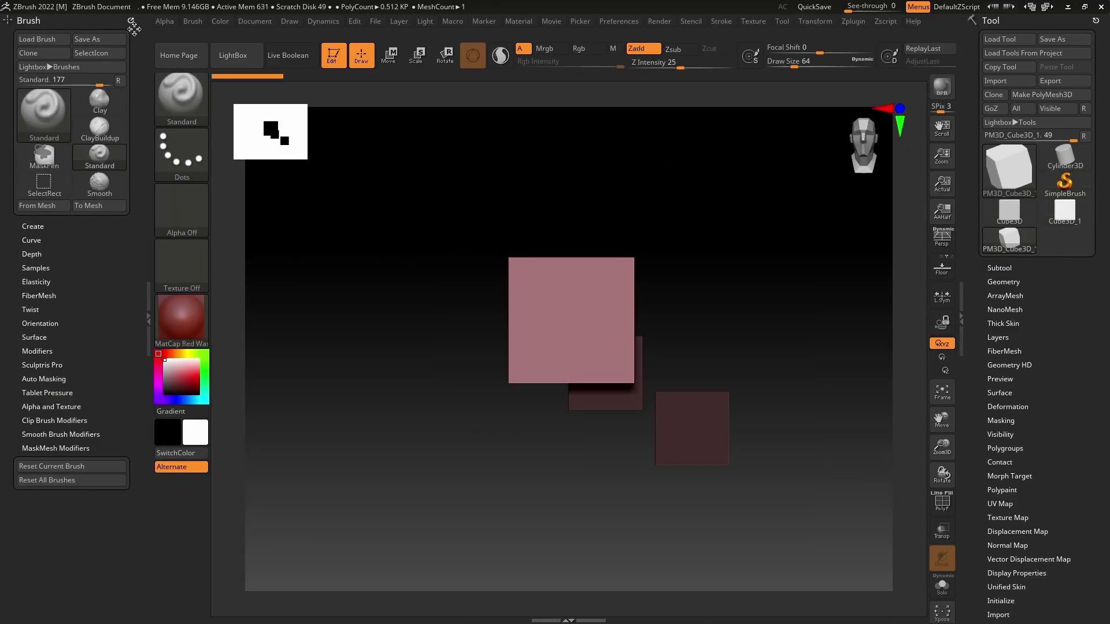
pyautogui.click(290, 21)
pyautogui.moveTo(283, 32); pyautogui.dragTo(100, 152)
pyautogui.scroll(-5, 100, 152)
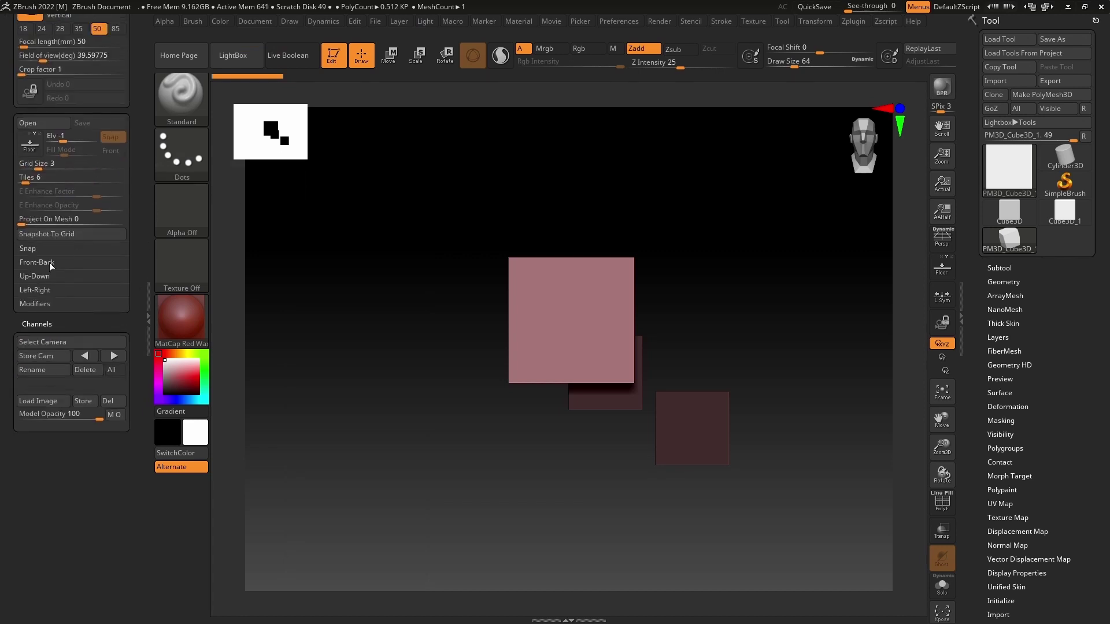
pyautogui.click(37, 262)
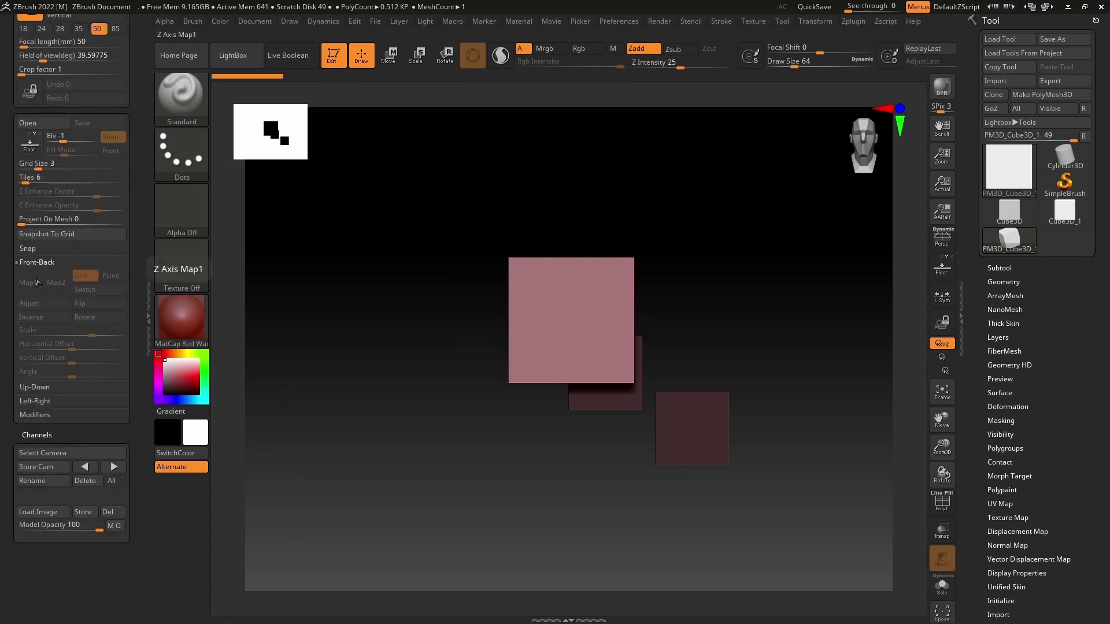
pyautogui.click(37, 283)
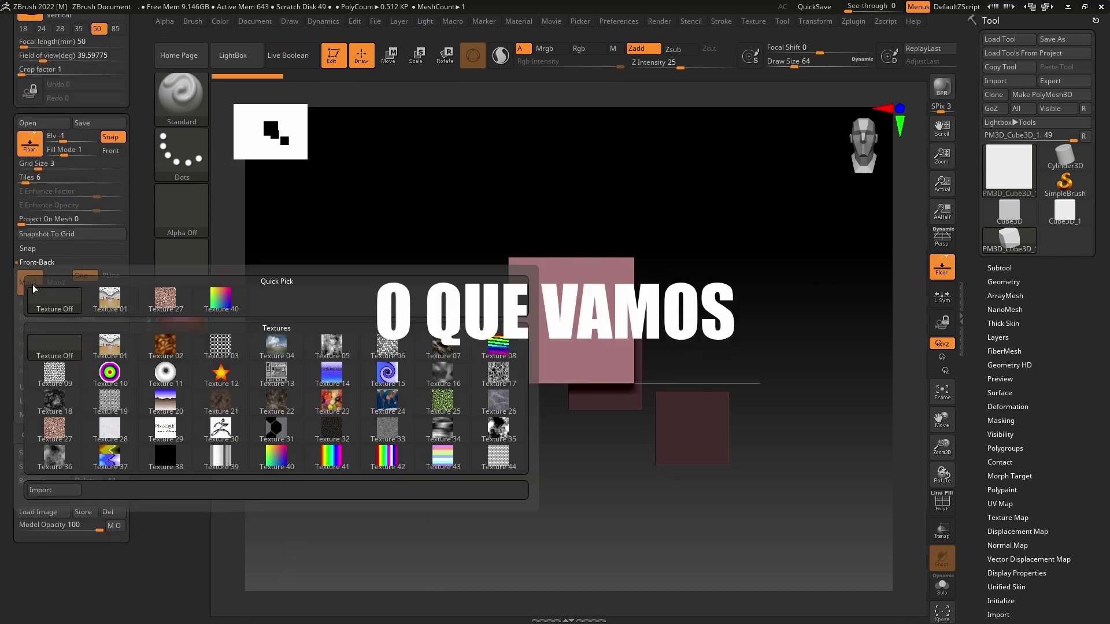
pyautogui.click(220, 346)
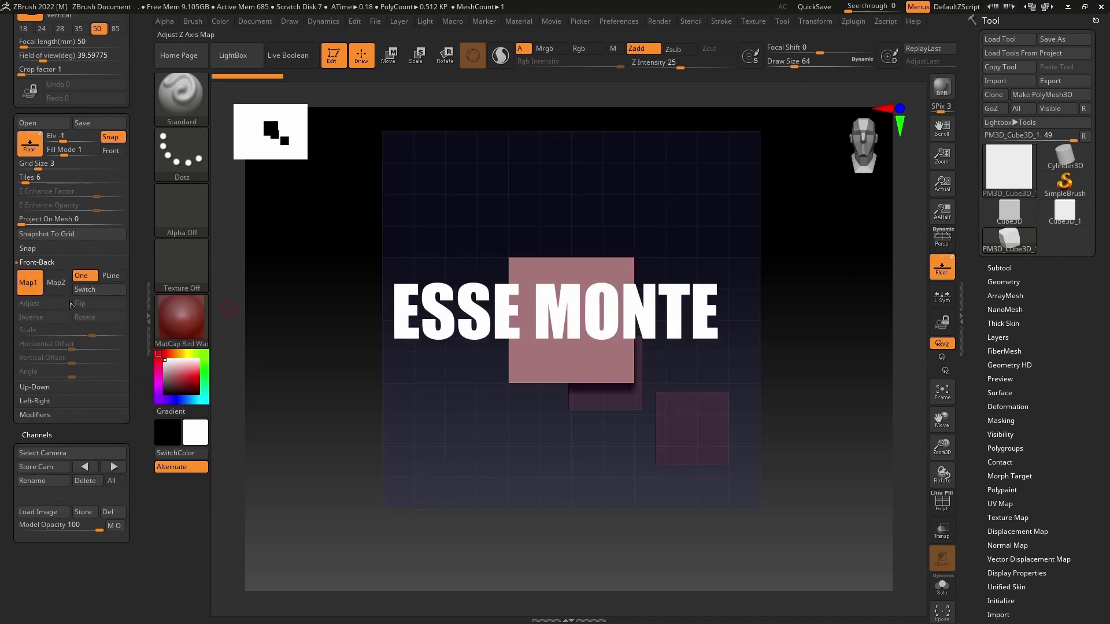
pyautogui.click(30, 282)
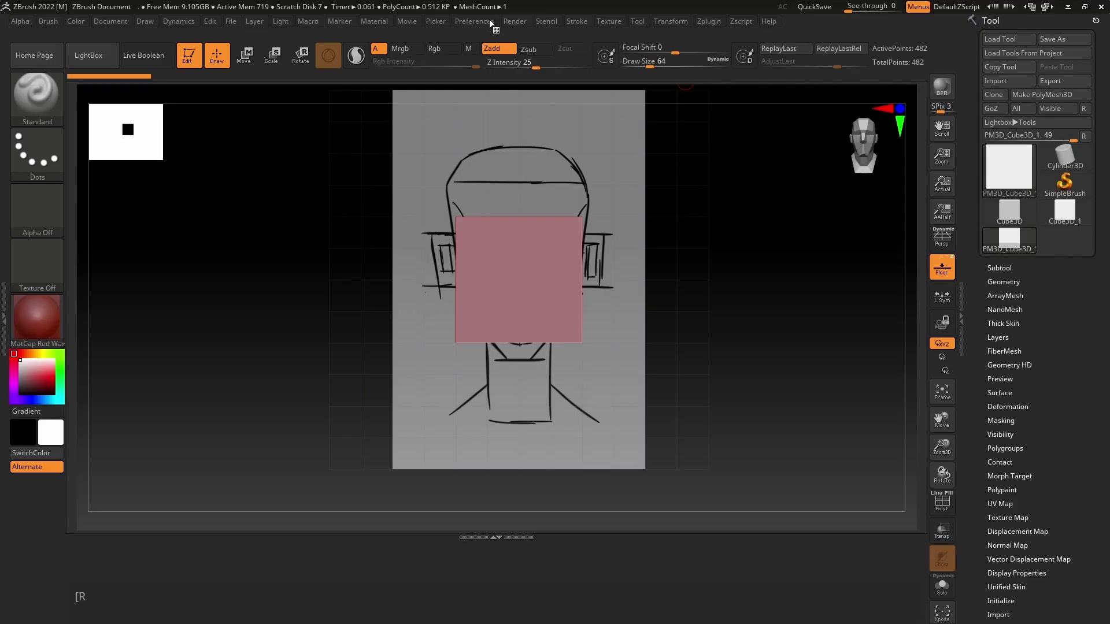
pyautogui.click(480, 21)
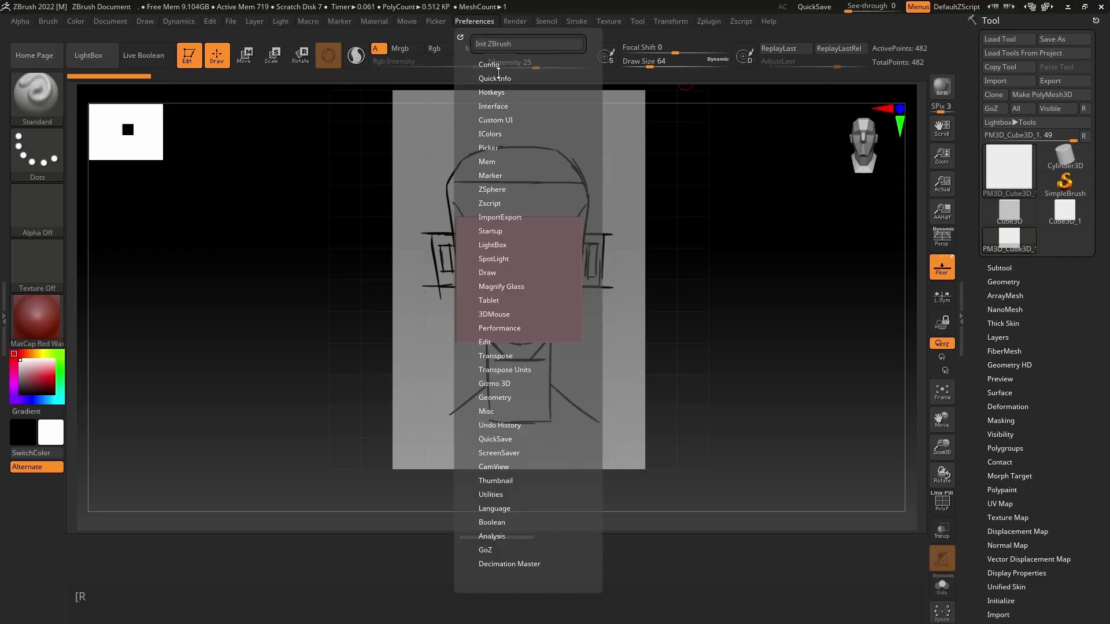
# Step: Enable Customize and add DynaMesh, ZRemesher and its target polygon slider to the bottom shelf
pyautogui.click(489, 64)
pyautogui.click(497, 132)
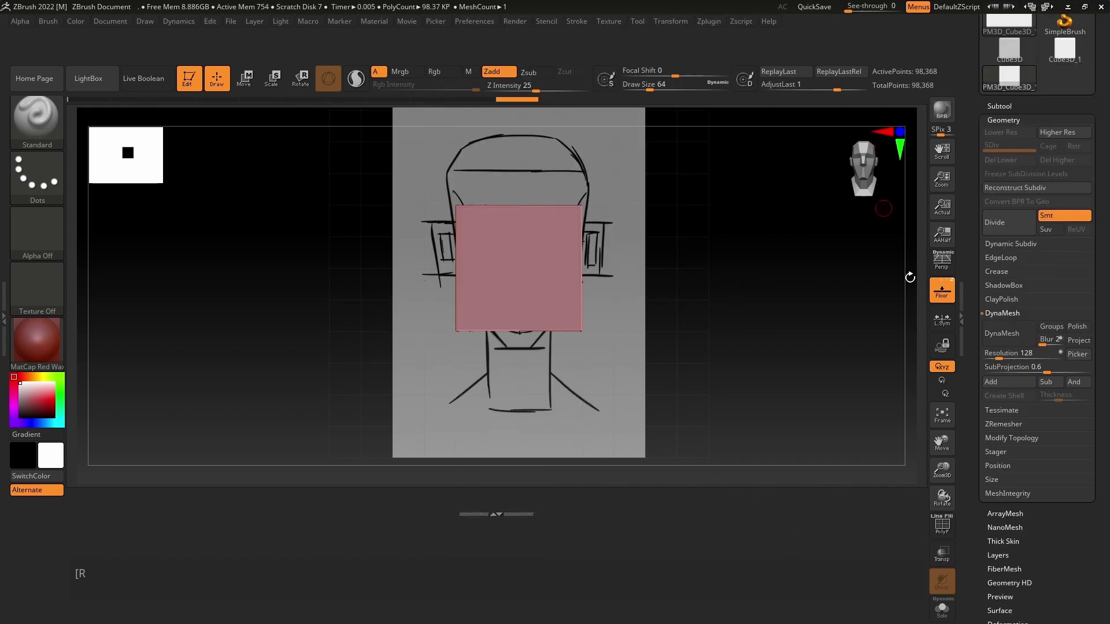
pyautogui.moveTo(1009, 333)
pyautogui.keyDown('ctrl'); pyautogui.keyDown('alt'); pyautogui.mouseDown()
pyautogui.moveTo(716, 495)
pyautogui.moveTo(110, 509)
pyautogui.mouseUp(); pyautogui.keyUp('alt'); pyautogui.keyUp('ctrl')
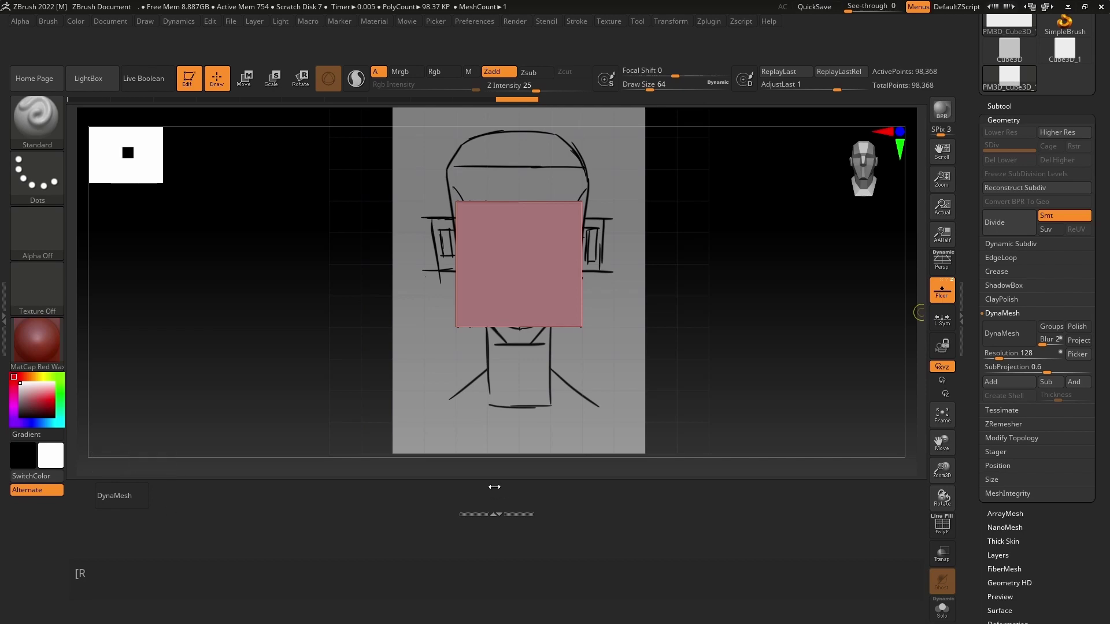
pyautogui.moveTo(494, 487); pyautogui.dragTo(494, 564)
pyautogui.keyDown('ctrl'); pyautogui.keyDown('alt'); pyautogui.moveTo(1009, 352); pyautogui.dragTo(173, 566); pyautogui.keyUp('alt'); pyautogui.keyUp('ctrl')
pyautogui.click(1003, 423)
pyautogui.keyDown('ctrl'); pyautogui.keyDown('alt'); pyautogui.moveTo(1002, 361); pyautogui.dragTo(131, 611); pyautogui.keyUp('alt'); pyautogui.keyUp('ctrl')
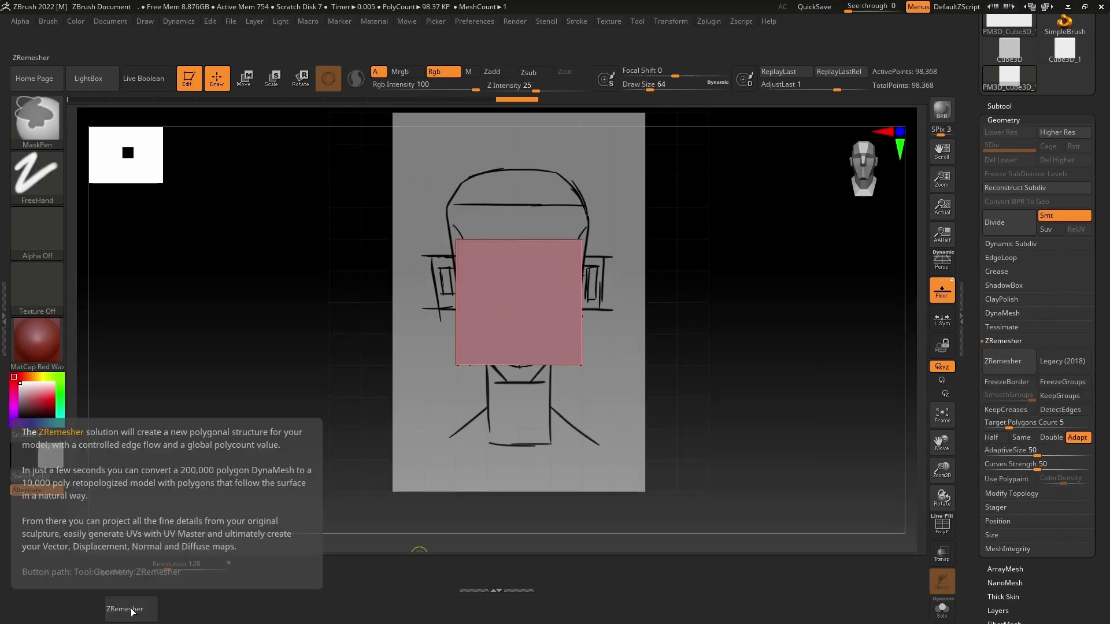
pyautogui.keyDown('ctrl'); pyautogui.keyDown('alt'); pyautogui.moveTo(1027, 423); pyautogui.dragTo(185, 601); pyautogui.keyUp('alt'); pyautogui.keyUp('ctrl')
# Step: Add ClayPolish, Mirror And Weld and Del Hidden to the custom shelf
pyautogui.click(1001, 298)
pyautogui.keyDown('ctrl'); pyautogui.keyDown('alt'); pyautogui.moveTo(1000, 325); pyautogui.dragTo(260, 564); pyautogui.keyUp('alt'); pyautogui.keyUp('ctrl')
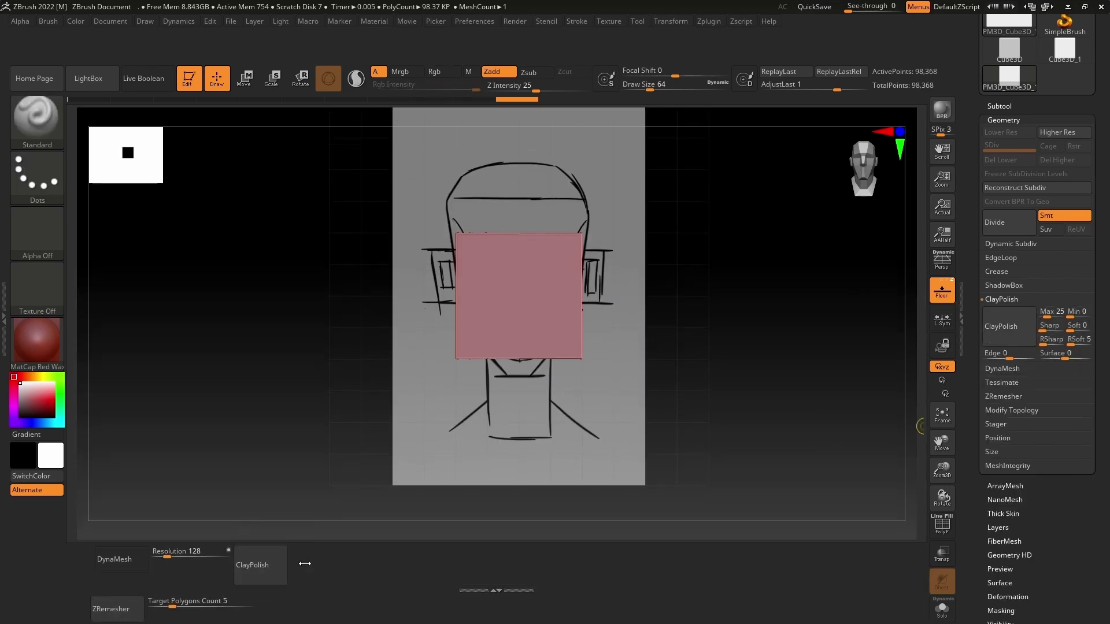
pyautogui.click(1012, 409)
pyautogui.keyDown('ctrl'); pyautogui.keyDown('alt'); pyautogui.moveTo(1009, 335); pyautogui.dragTo(205, 565); pyautogui.keyUp('alt'); pyautogui.keyUp('ctrl')
pyautogui.keyDown('ctrl'); pyautogui.keyDown('alt'); pyautogui.moveTo(1002, 350); pyautogui.dragTo(177, 579); pyautogui.keyUp('alt'); pyautogui.keyUp('ctrl')
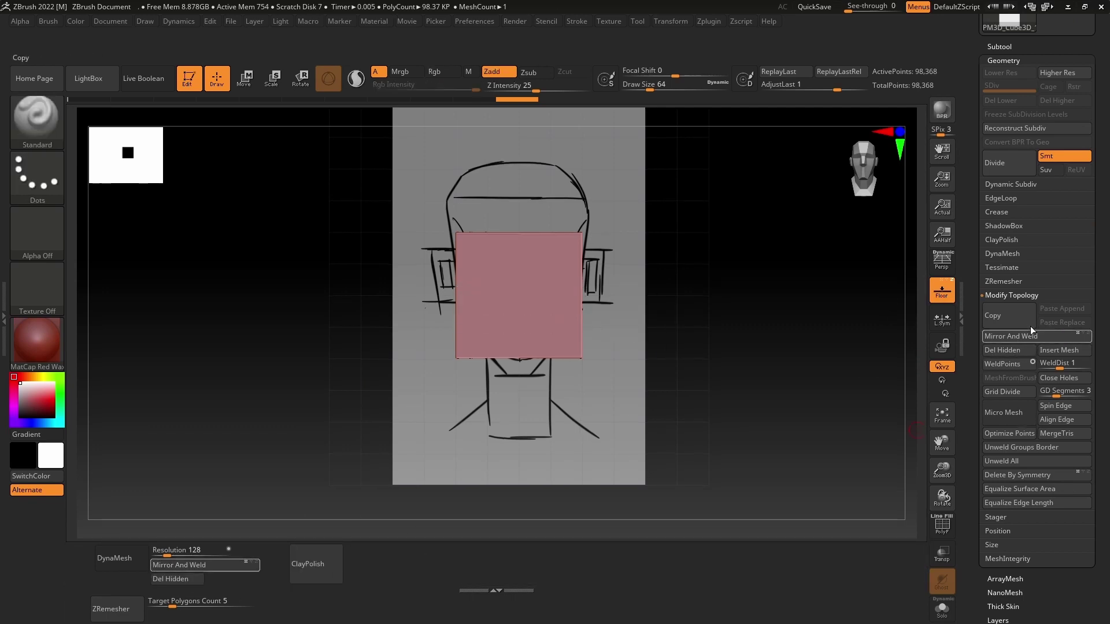
# Step: Add MergeDown and Divide to the custom shelf
pyautogui.click(998, 46)
pyautogui.click(995, 351)
pyautogui.keyDown('ctrl'); pyautogui.keyDown('alt'); pyautogui.moveTo(1004, 364); pyautogui.dragTo(167, 615); pyautogui.keyUp('alt'); pyautogui.keyUp('ctrl')
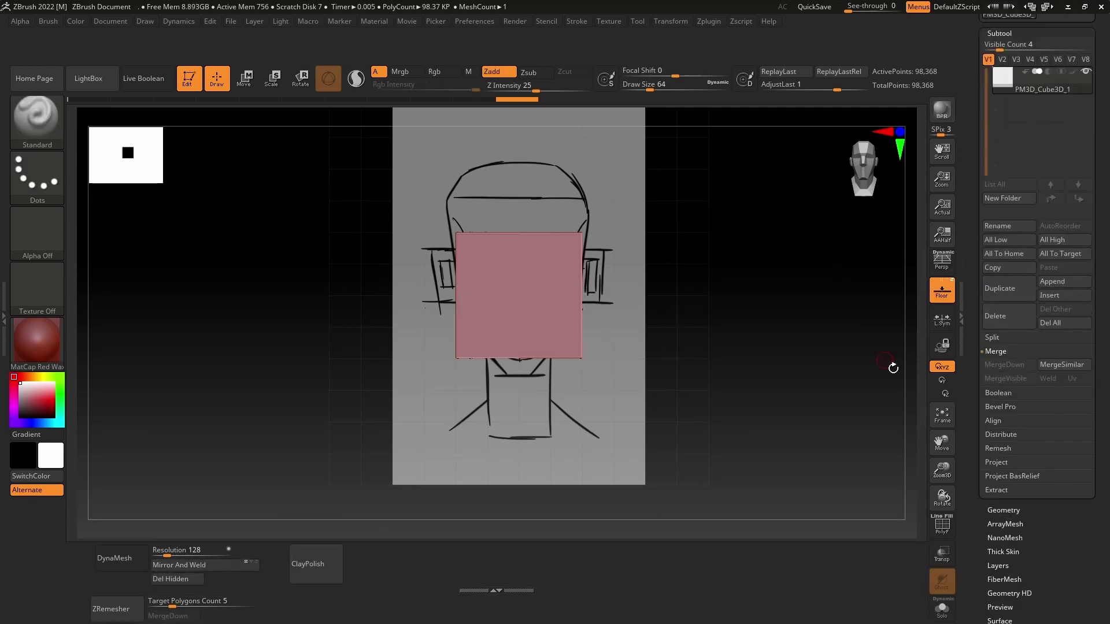
pyautogui.click(995, 351)
pyautogui.click(995, 448)
pyautogui.click(1003, 569)
pyautogui.keyDown('ctrl'); pyautogui.keyDown('alt'); pyautogui.moveTo(1008, 110); pyautogui.dragTo(288, 557); pyautogui.keyUp('alt'); pyautogui.keyUp('ctrl')
pyautogui.click(1002, 374)
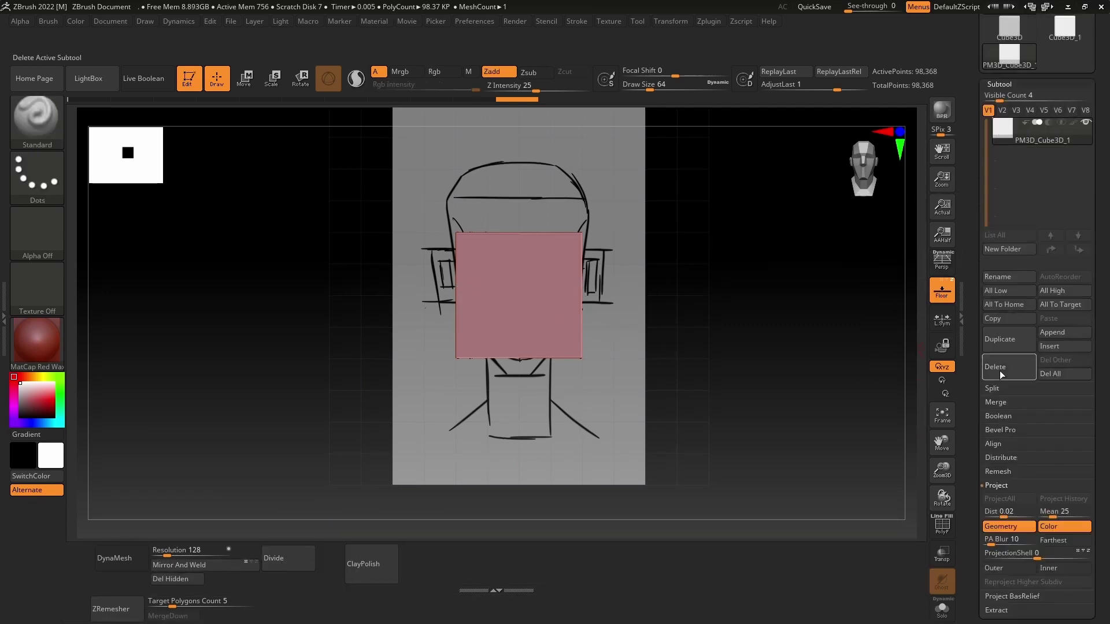
pyautogui.click(996, 485)
pyautogui.scroll(-10, 1035, 289)
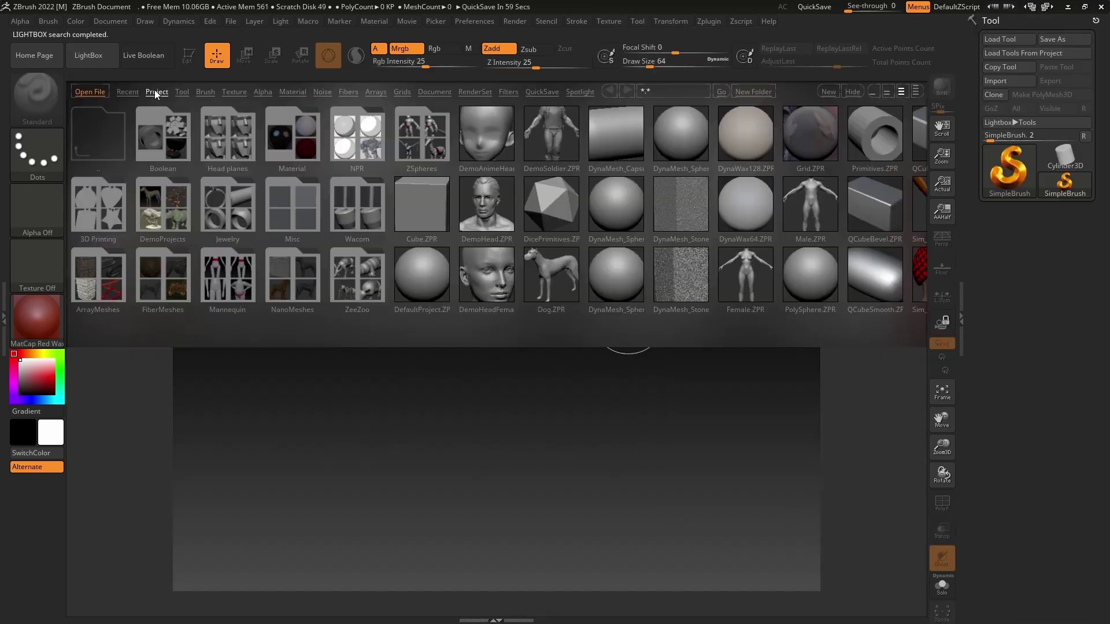
# Step: Close LightBox and draw a Cube3D on the canvas
pyautogui.press(',')
pyautogui.click(1008, 167)
pyautogui.click(495, 218)
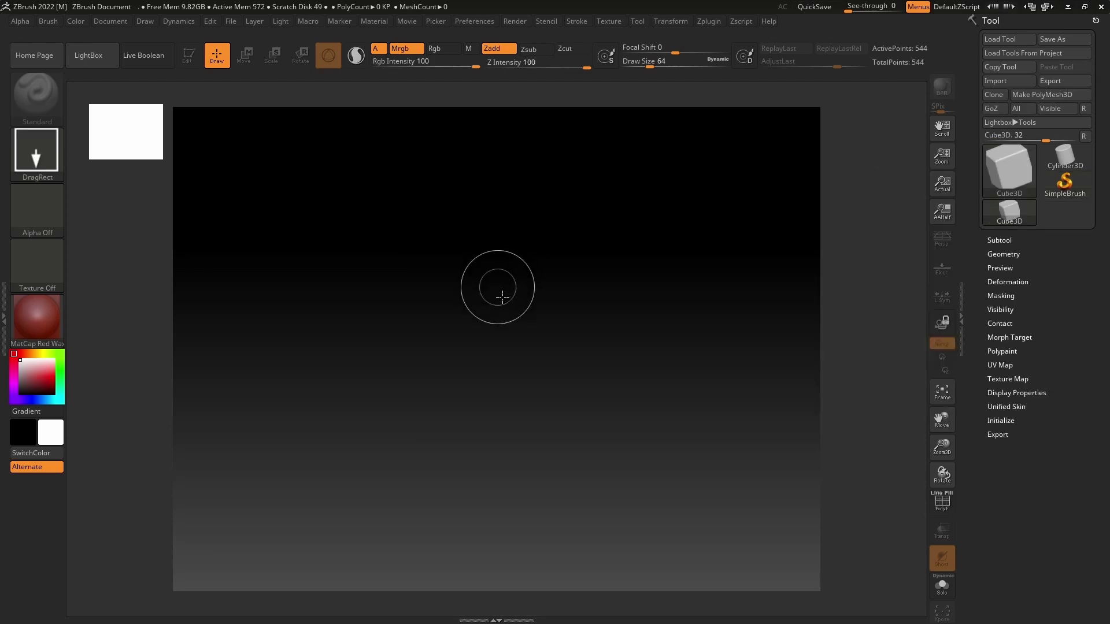
pyautogui.moveTo(480, 330); pyautogui.dragTo(520, 375)
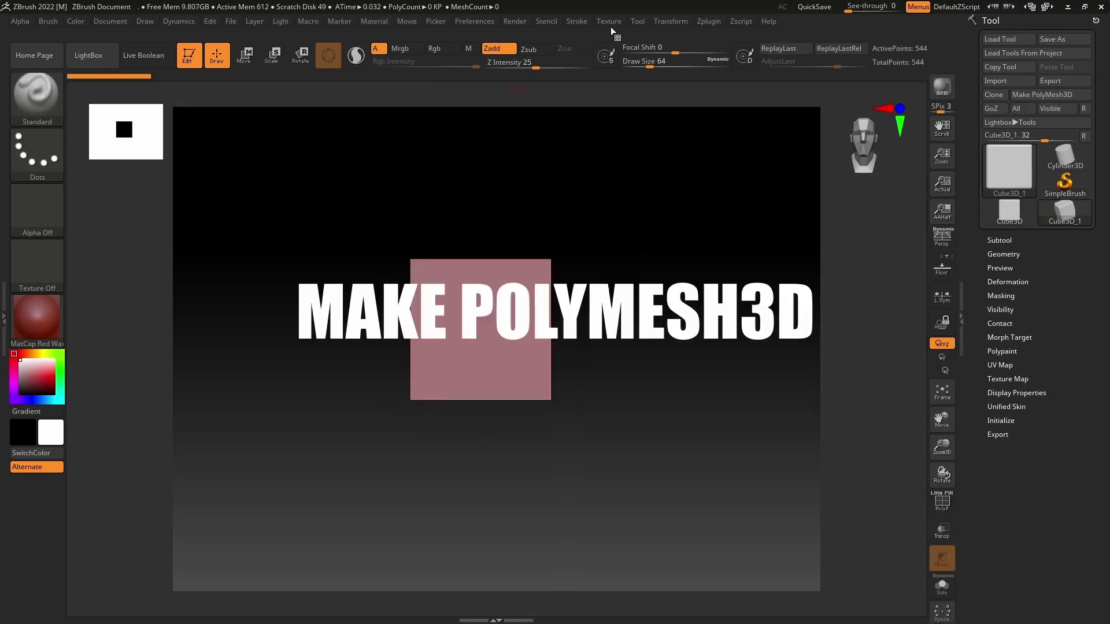
# Step: Convert the cube to a PolyMesh3D, dock the Draw palette and turn on the Floor grid
pyautogui.click(483, 21)
pyautogui.click(490, 64)
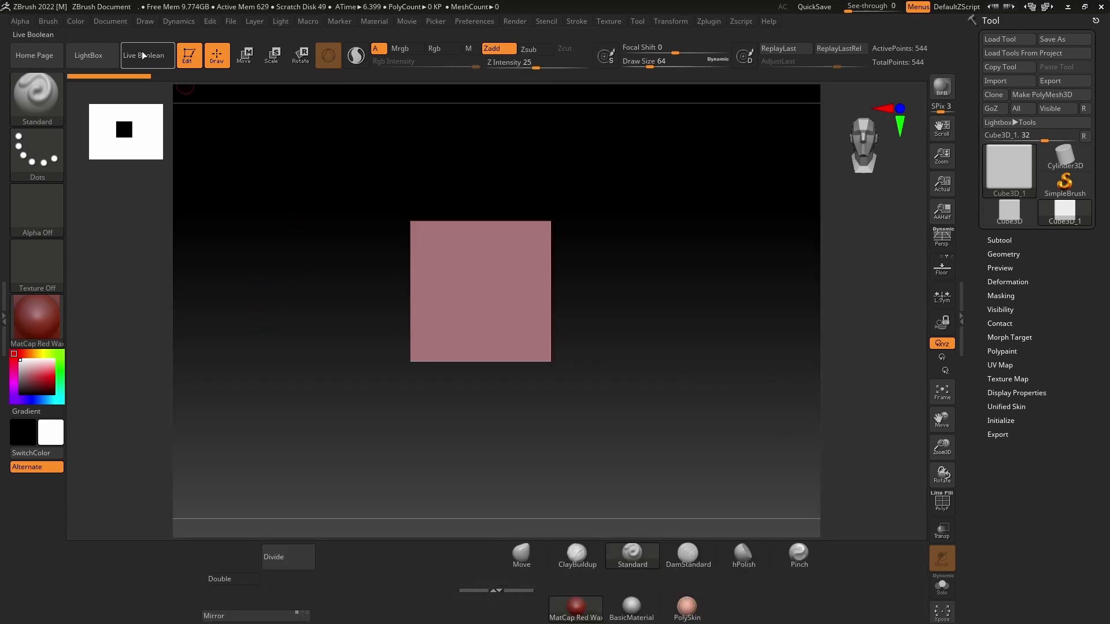
pyautogui.click(1043, 101)
pyautogui.doubleClick(6, 217)
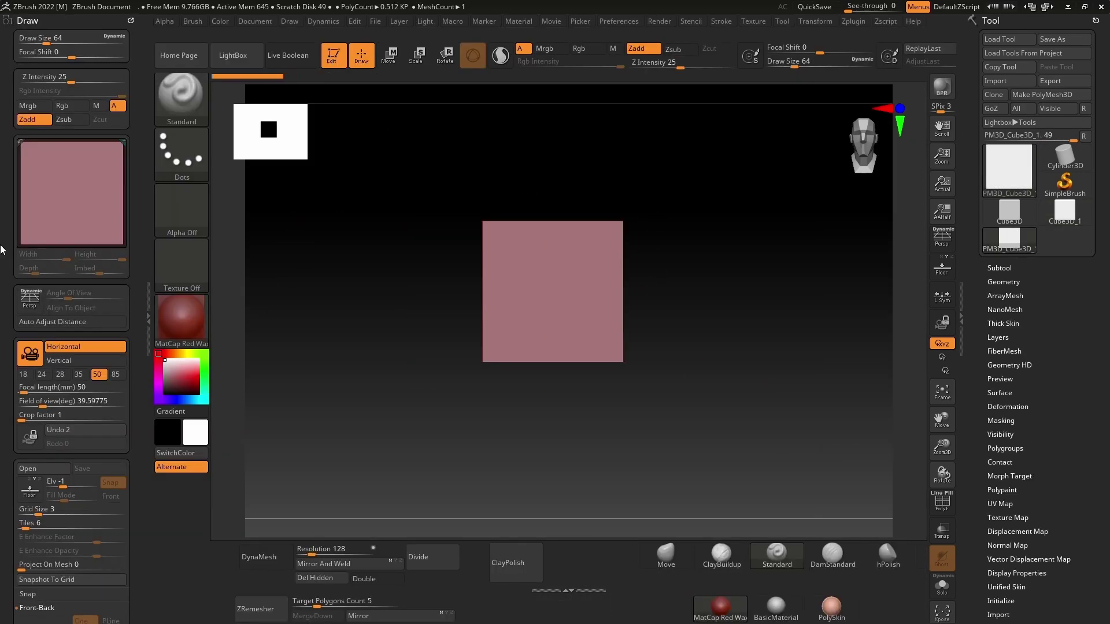
pyautogui.scroll(-3, 74, 208)
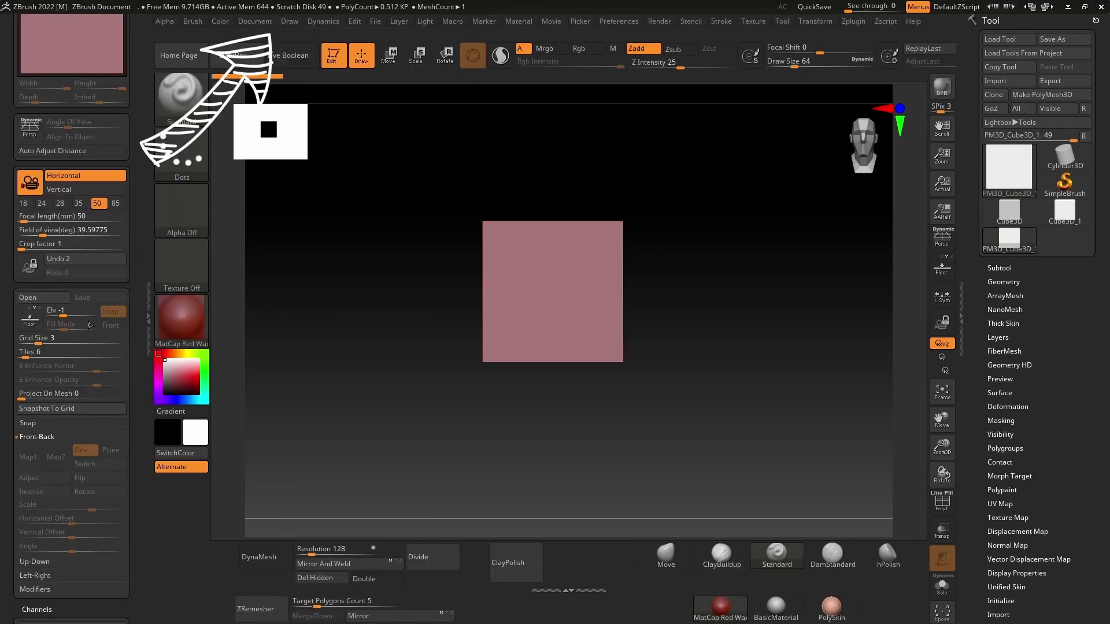
pyautogui.scroll(-2, 42, 310)
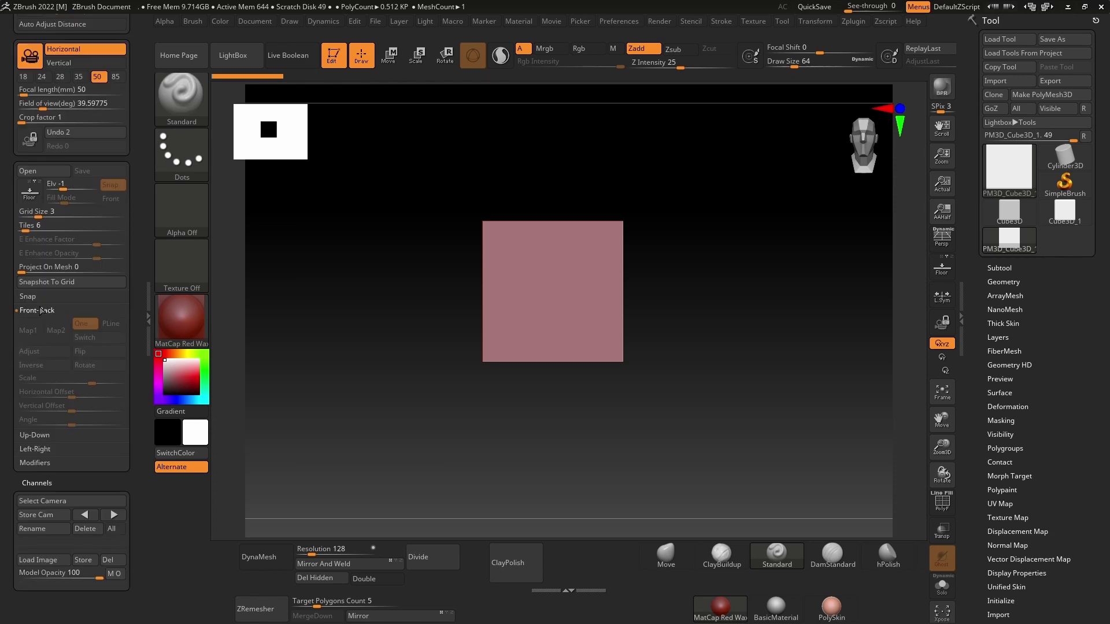
pyautogui.click(947, 265)
pyautogui.click(29, 330)
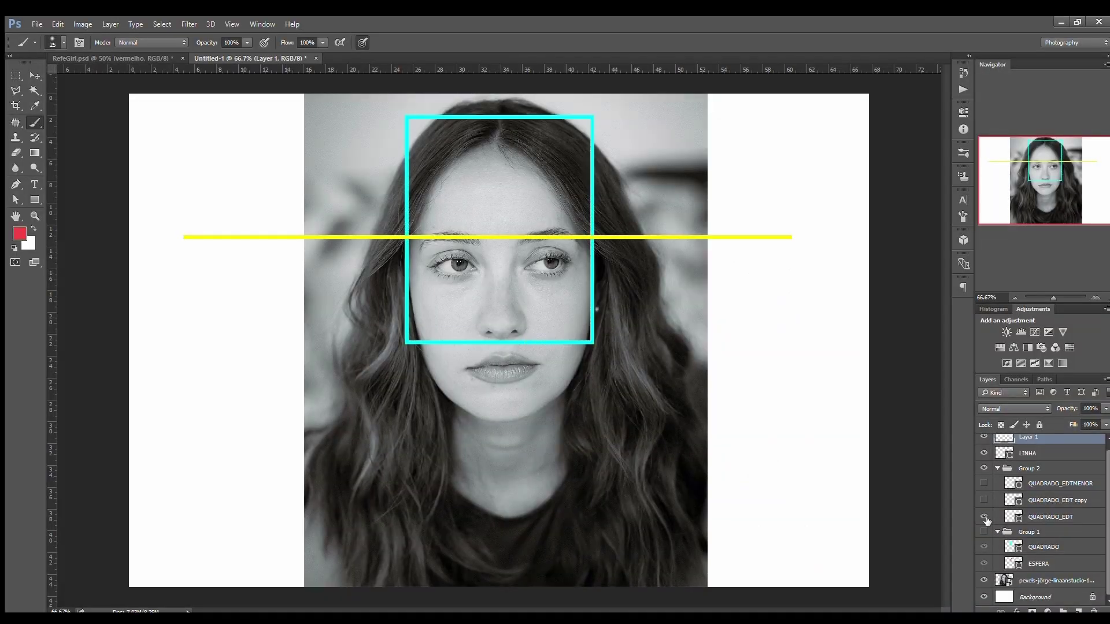
# Step: Toggle the LINHA, QUADRADO_EDT and Group 1 proportion guides on and off over the photo
pyautogui.scroll(1, 987, 523)
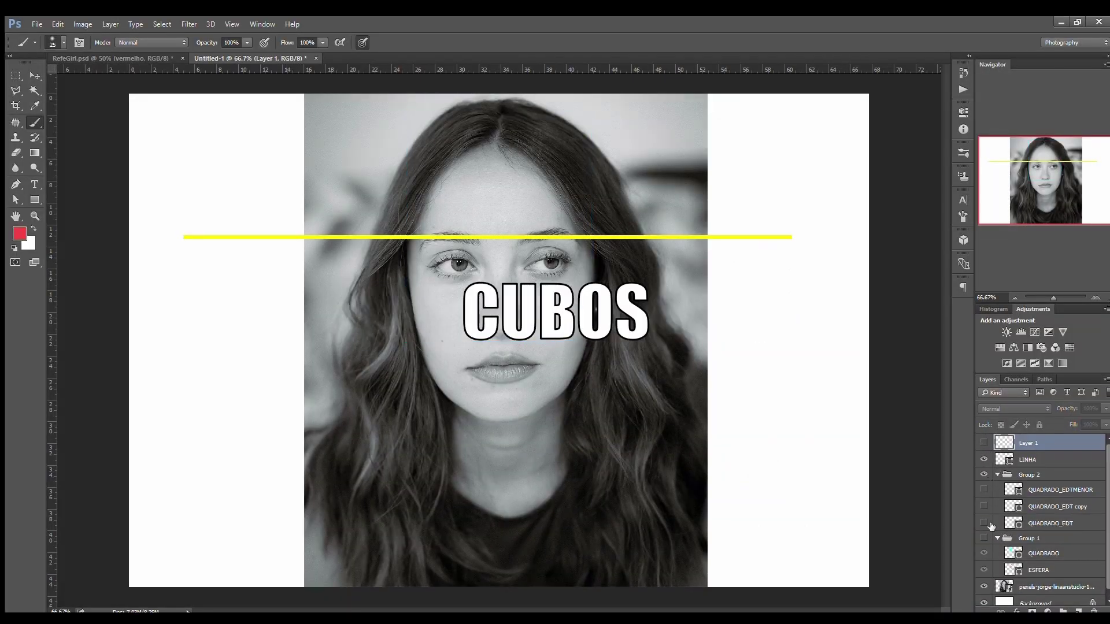
pyautogui.click(983, 460)
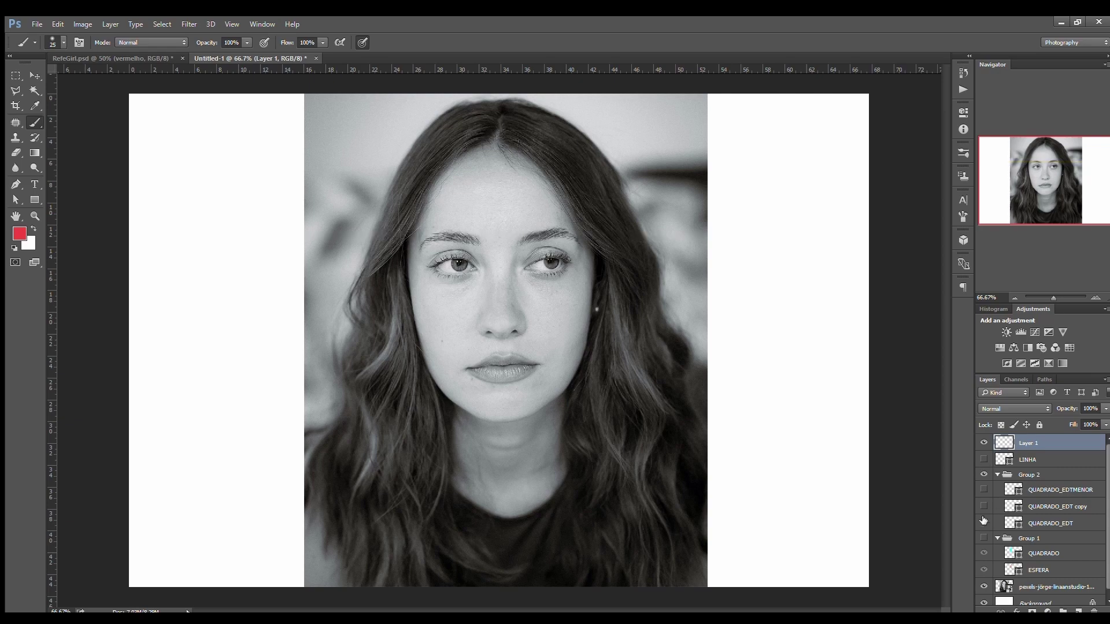
pyautogui.click(983, 523)
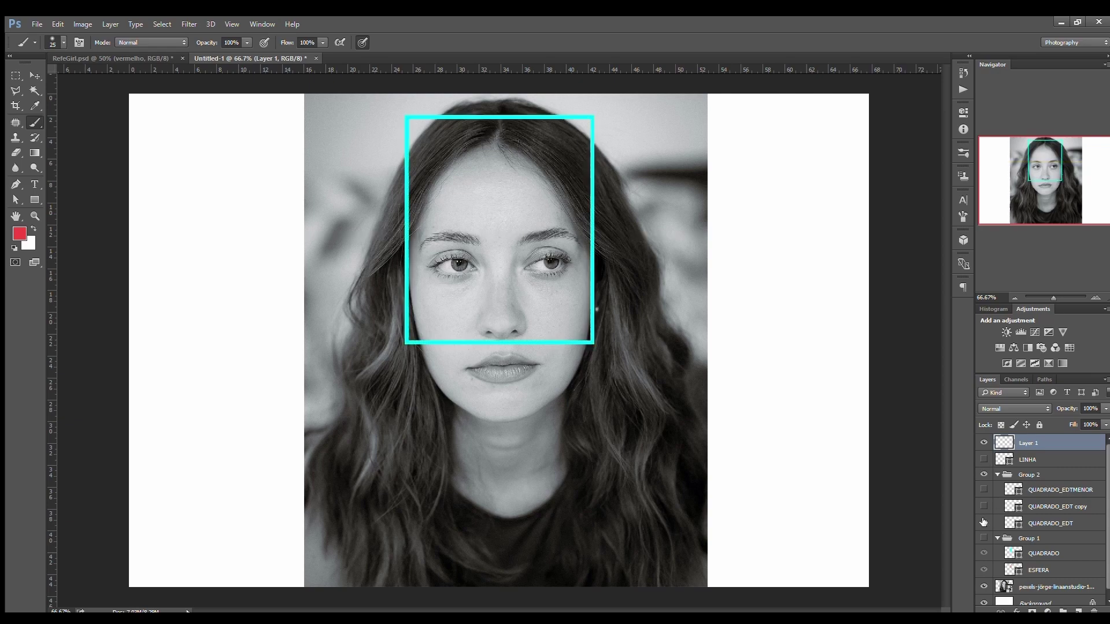
pyautogui.click(984, 459)
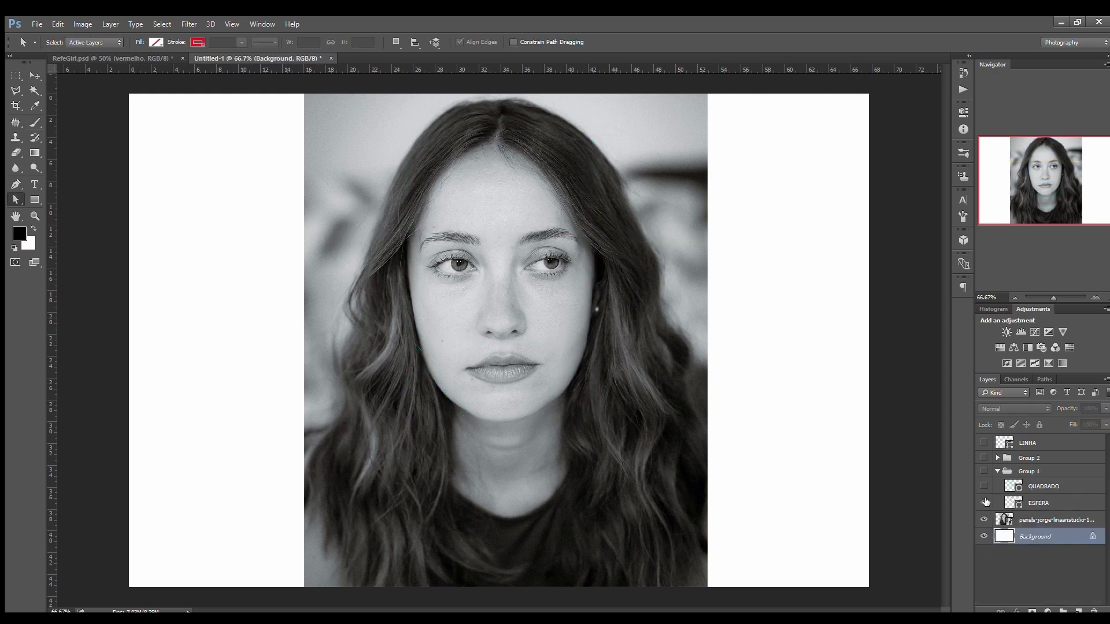
pyautogui.click(984, 502)
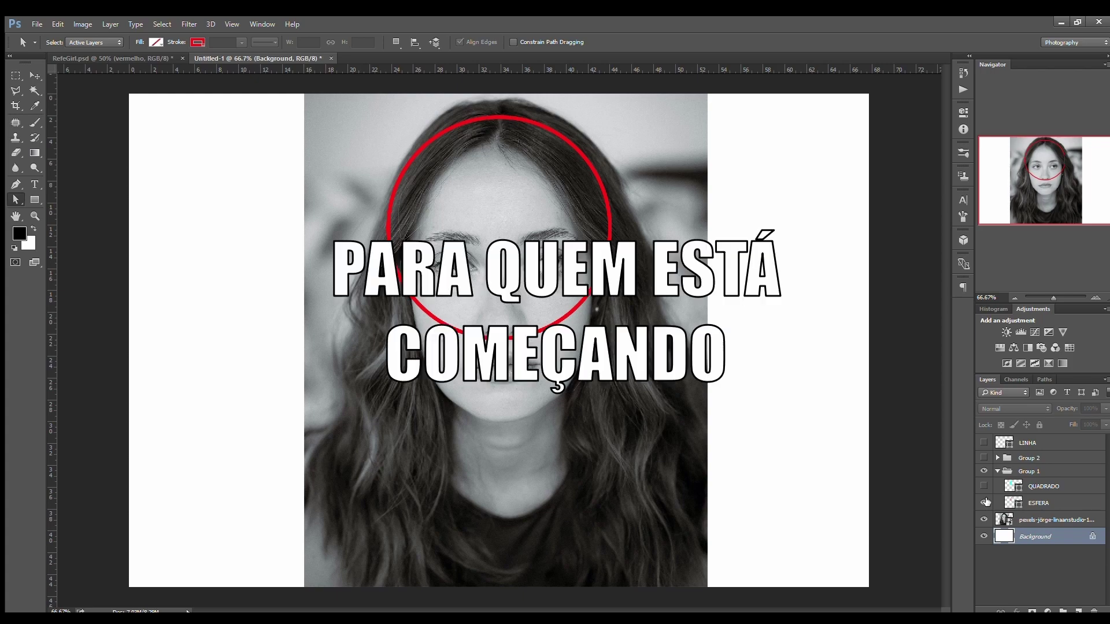
pyautogui.click(984, 442)
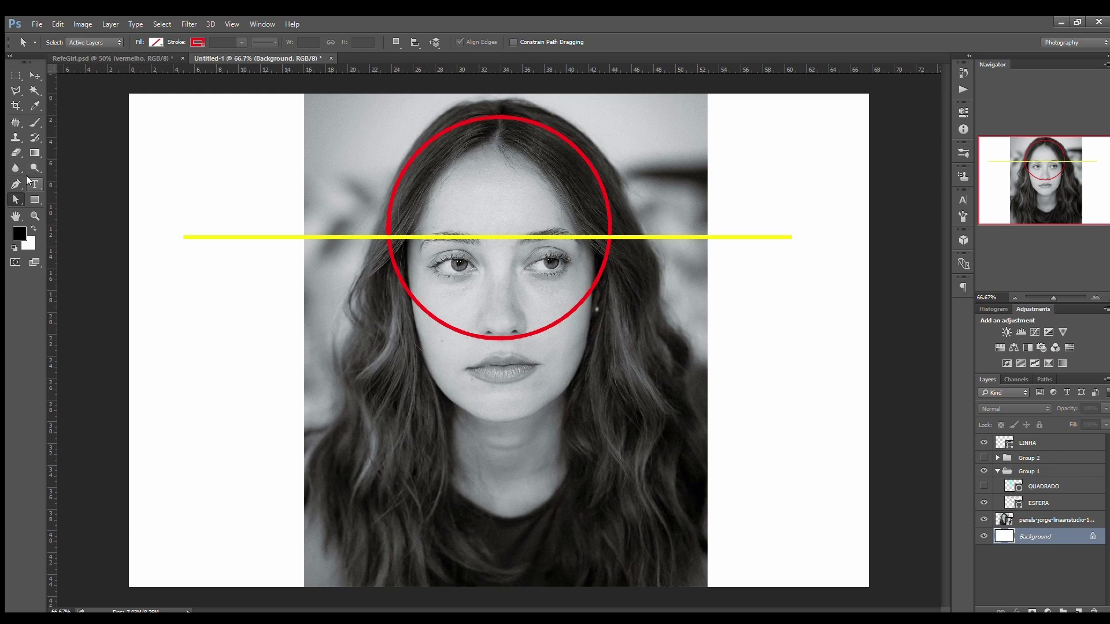
# Step: Add a new layer, paint and undo a red stroke, then hide LINHA and Group 1
pyautogui.press('b')
pyautogui.hotkey('ctrl', 'shift', 'alt', 'n')
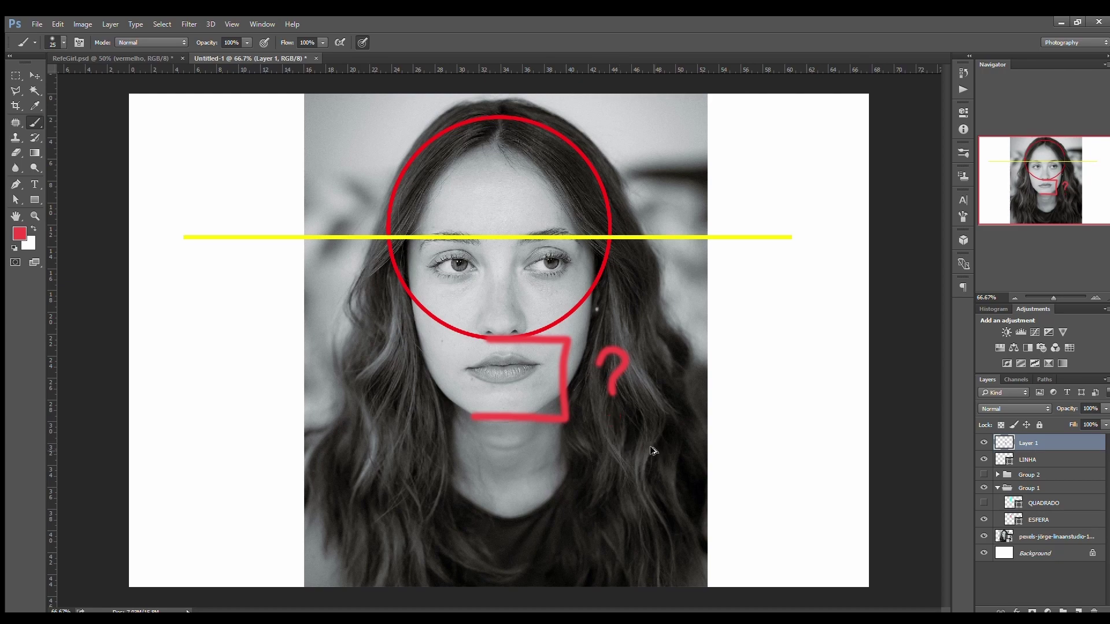
pyautogui.hotkey('ctrl', 'z')
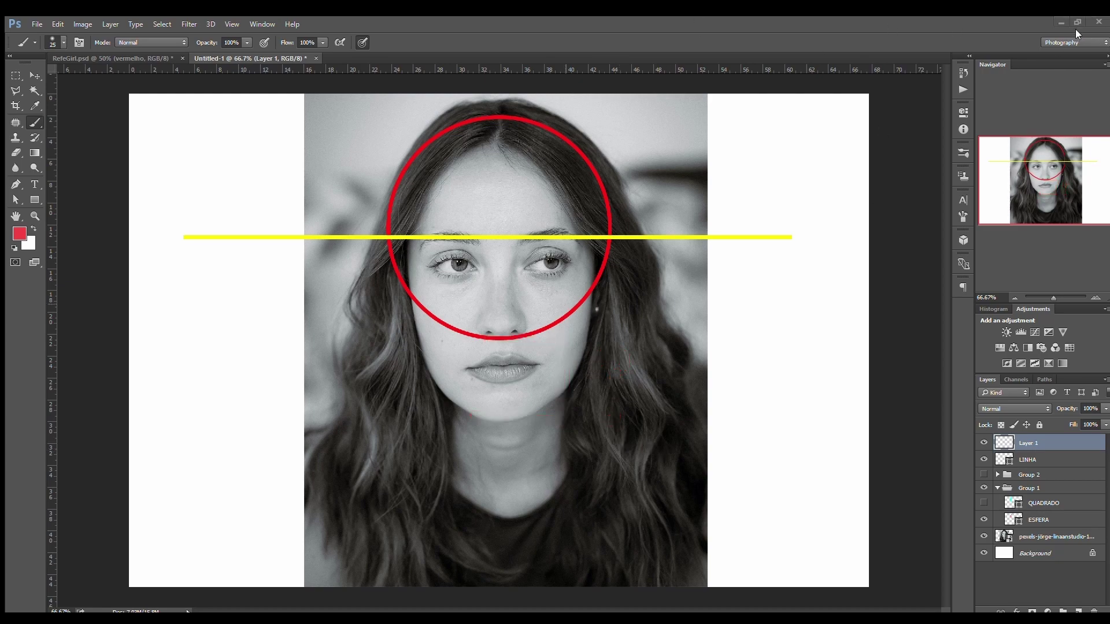
pyautogui.click(984, 458)
pyautogui.click(984, 488)
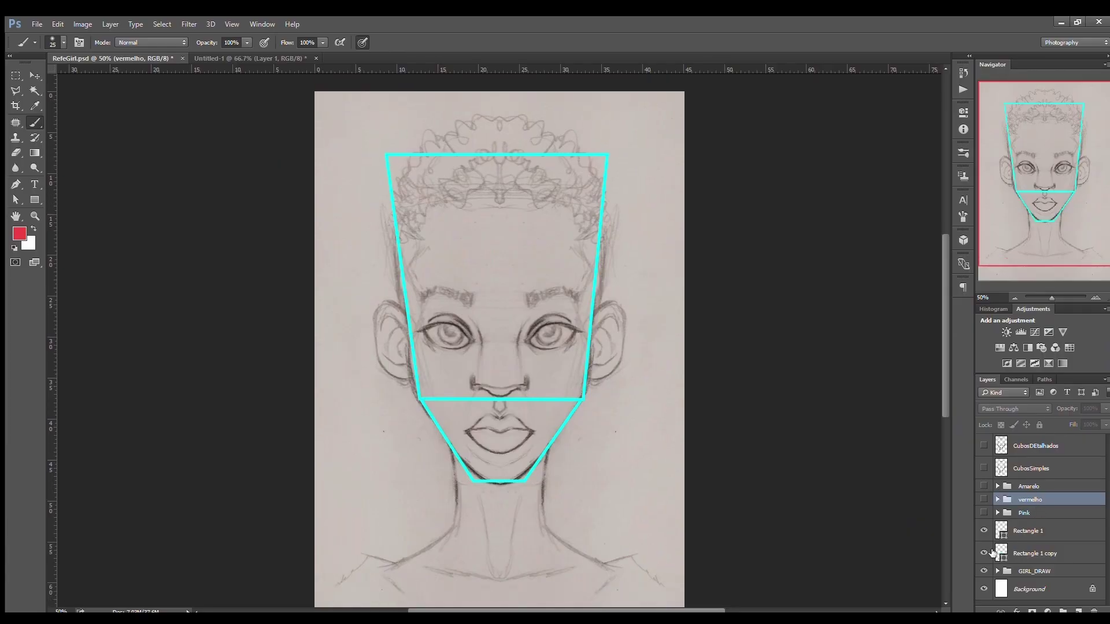
# Step: Show Rectangle 1, its copy, Amarelo and CubosSimples, then hide Pink, vermelho, Amarelo and show CubosDEtalhados
pyautogui.click(984, 531)
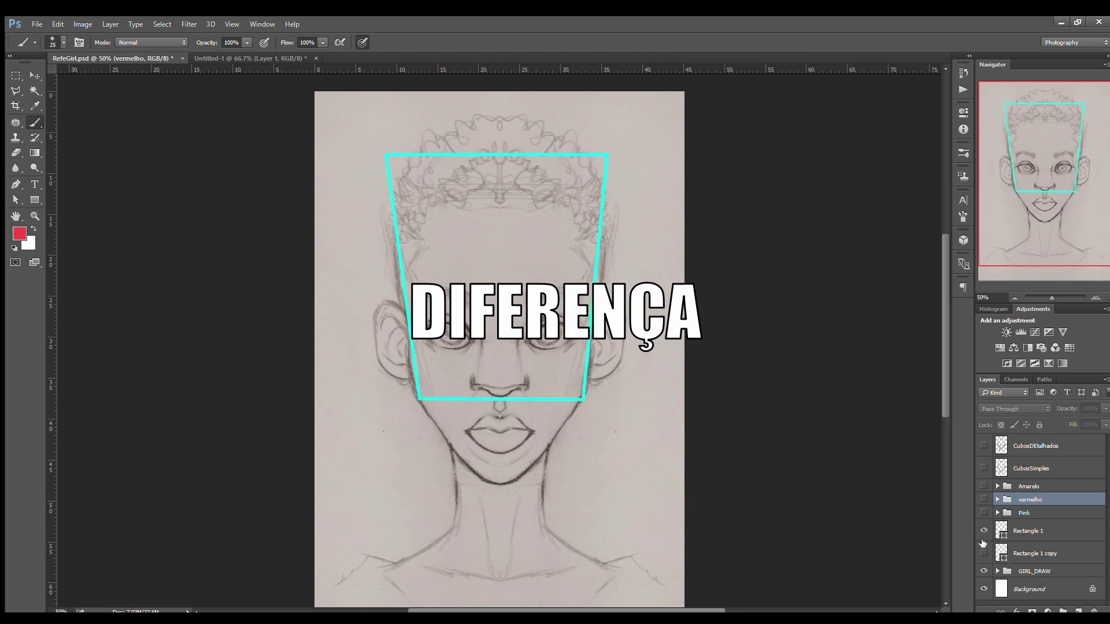
pyautogui.click(983, 553)
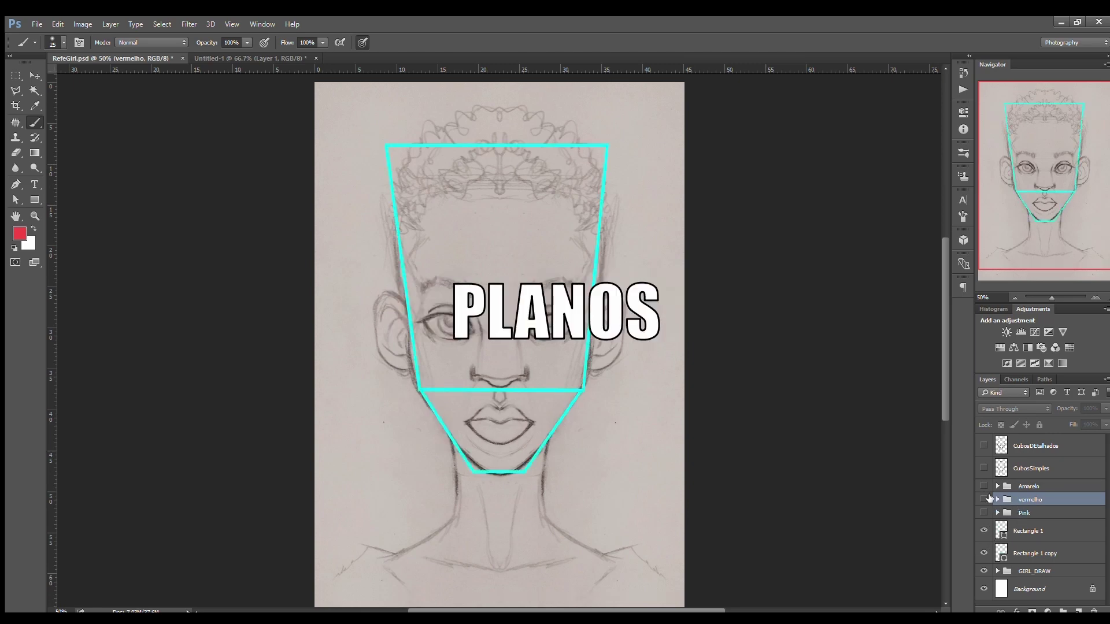
pyautogui.click(983, 486)
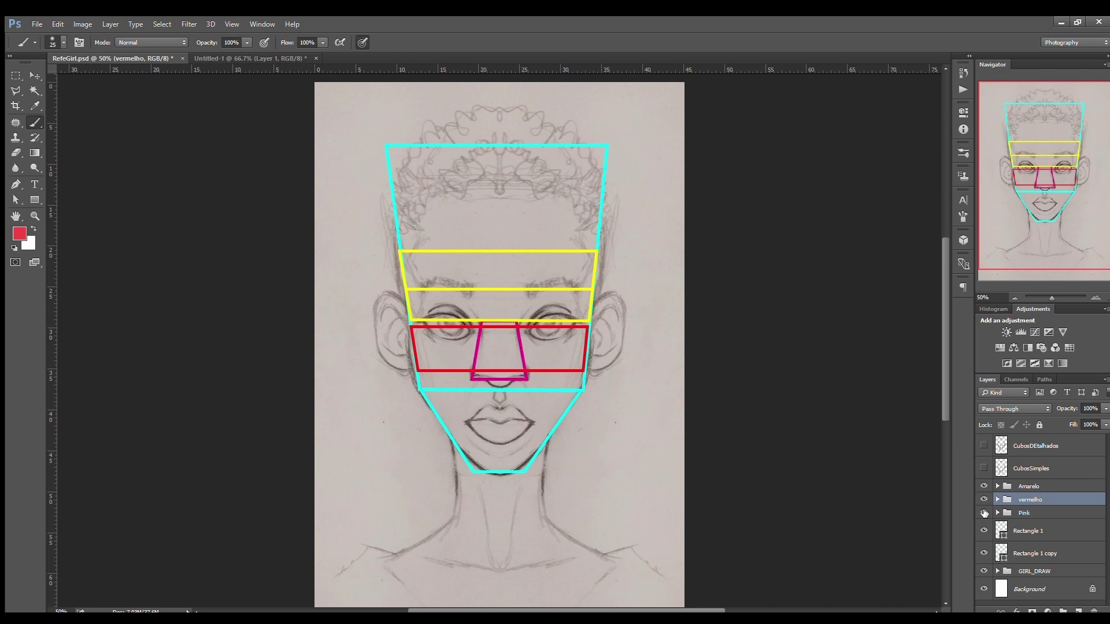
pyautogui.click(984, 468)
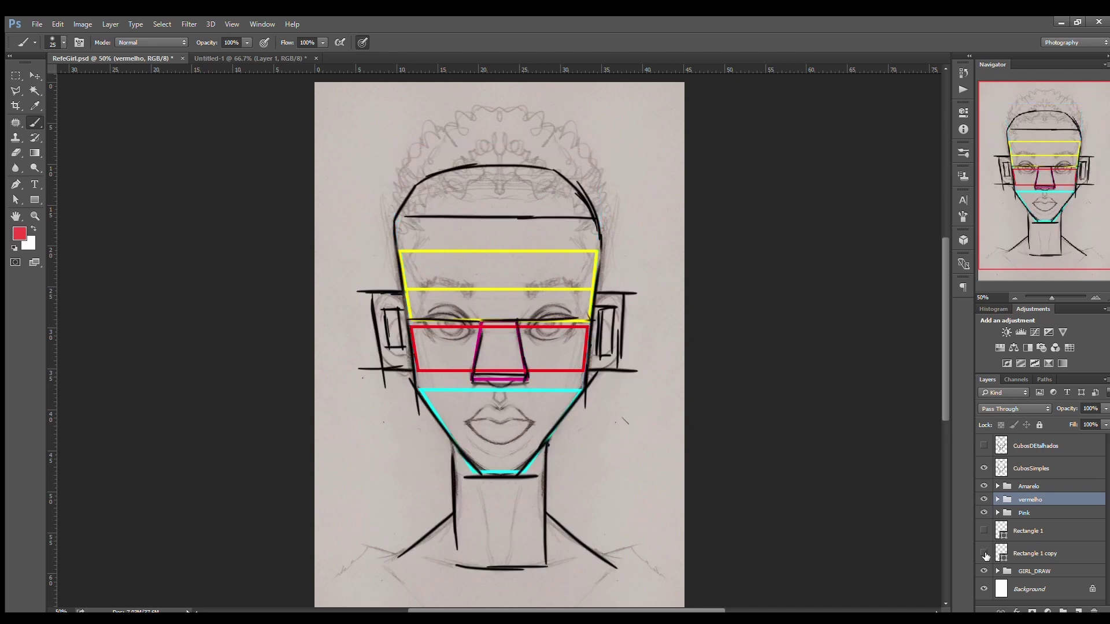
pyautogui.click(984, 513)
pyautogui.click(983, 486)
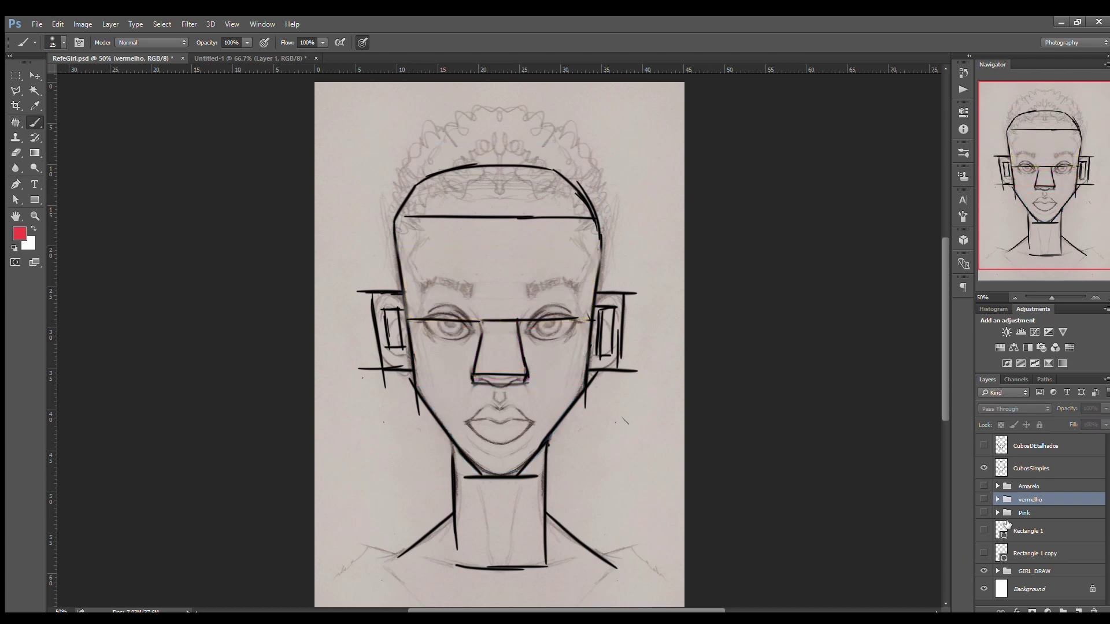
pyautogui.click(984, 445)
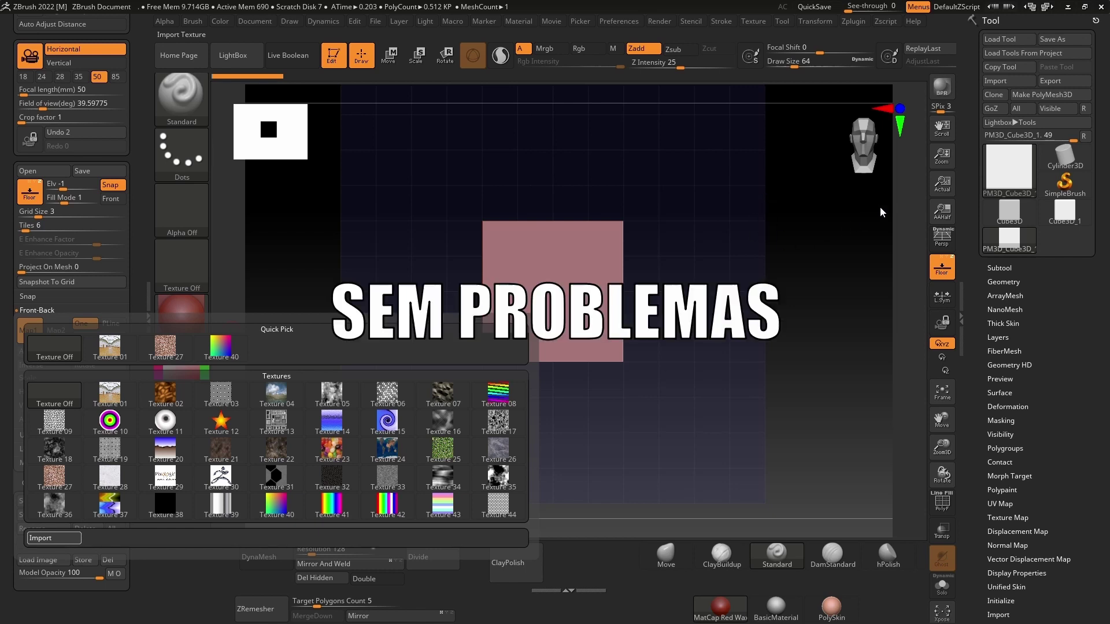
# Step: Lower the reference sketch's enhance opacity and move the pink plane up into place
pyautogui.press('w')
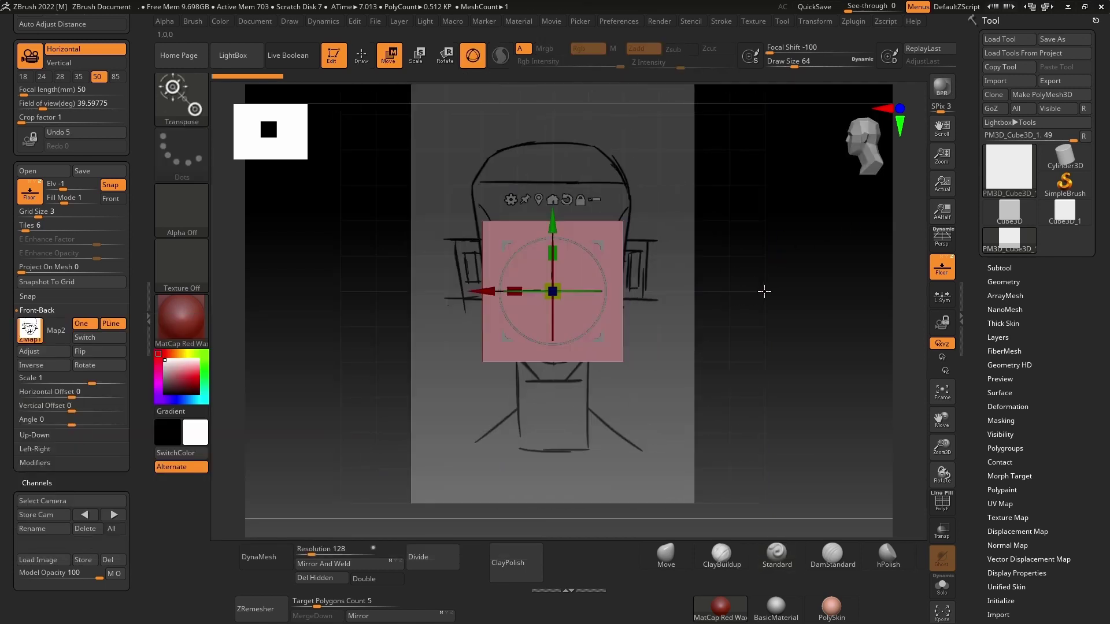
pyautogui.moveTo(62, 189); pyautogui.dragTo(75, 185)
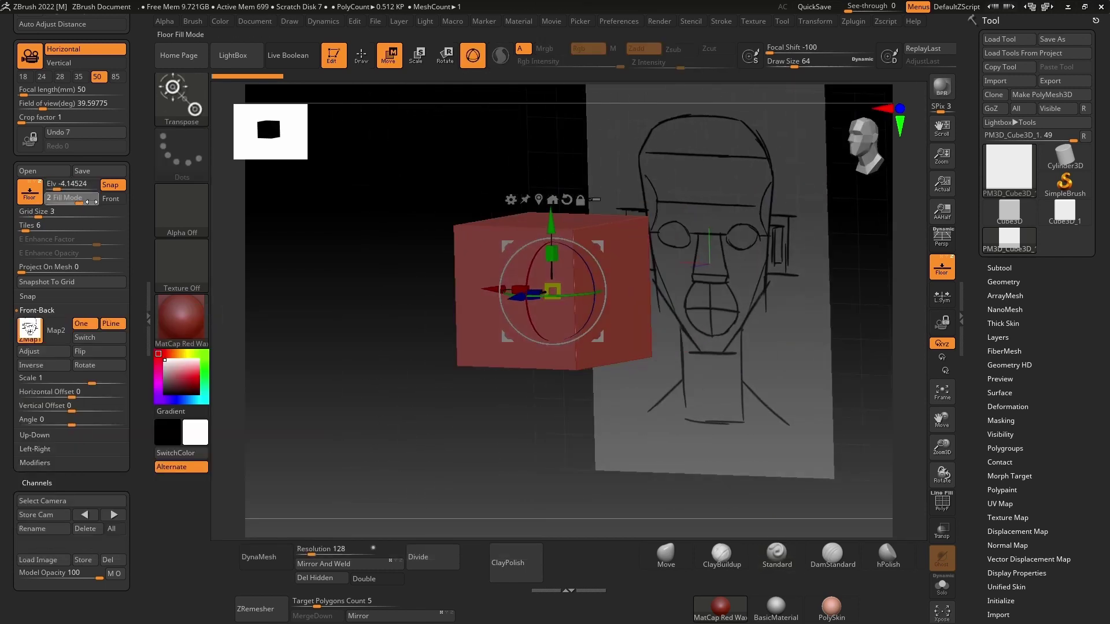
pyautogui.moveTo(723, 289)
pyautogui.keyDown('shift'); pyautogui.mouseDown()
pyautogui.moveTo(574, 251)
pyautogui.moveTo(562, 218)
pyautogui.mouseUp(); pyautogui.keyUp('shift')
pyautogui.press('q')
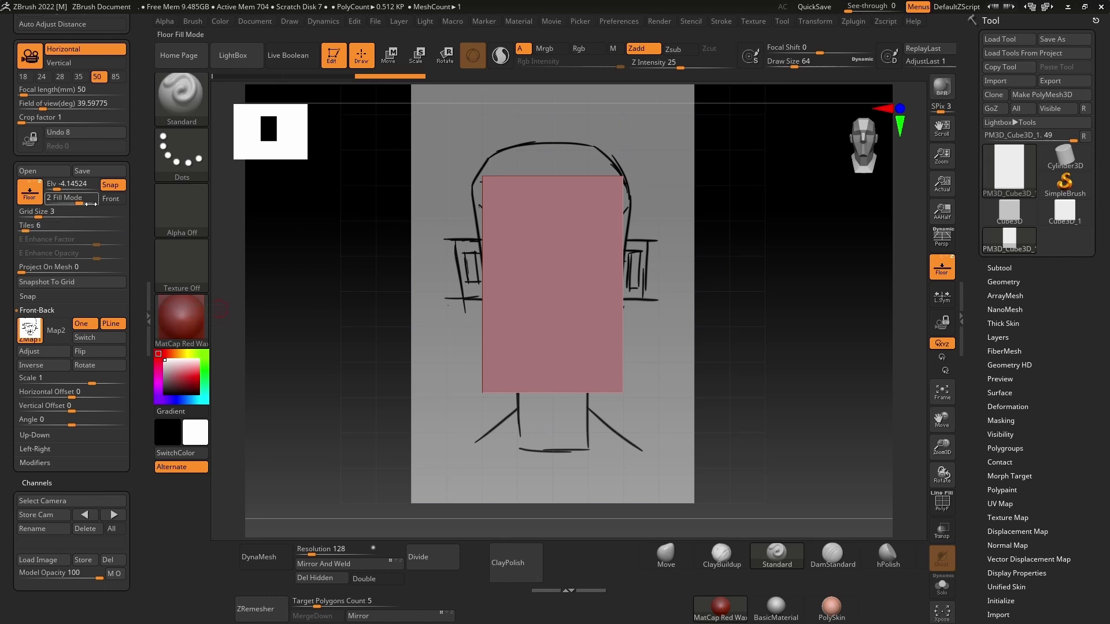
pyautogui.moveTo(90, 203); pyautogui.dragTo(95, 202)
pyautogui.moveTo(49, 254); pyautogui.dragTo(55, 249)
pyautogui.press('w')
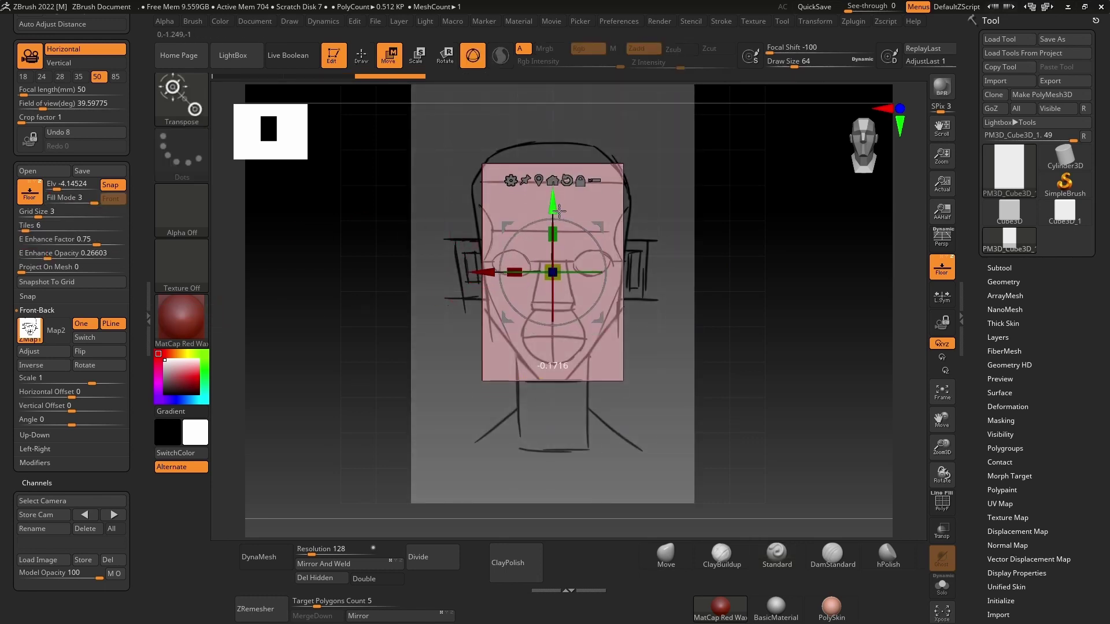
pyautogui.moveTo(559, 222); pyautogui.dragTo(564, 201)
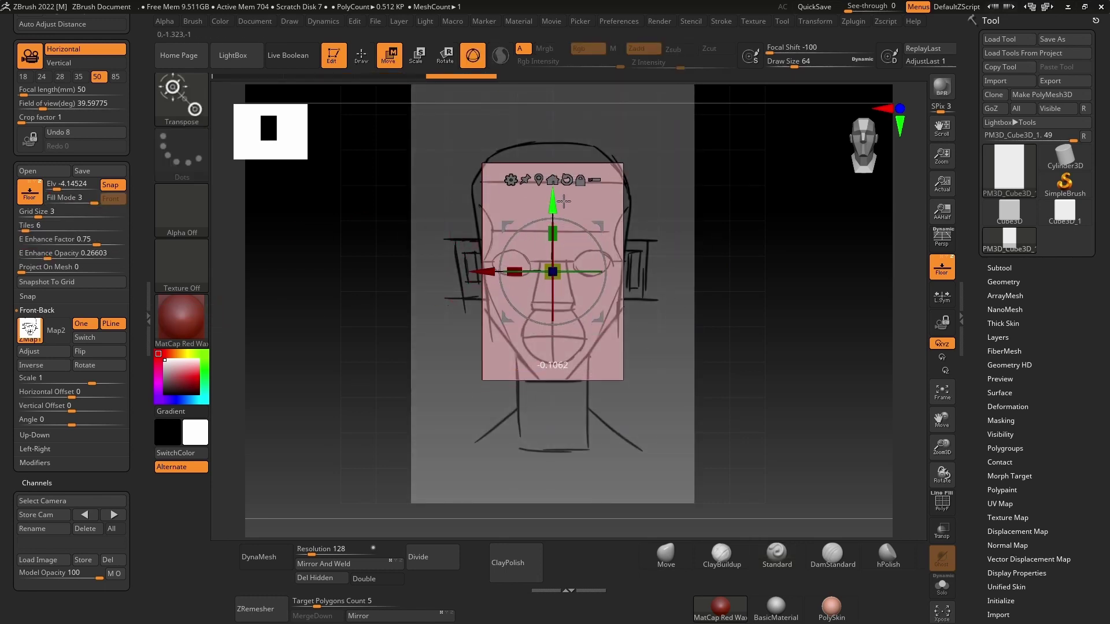
# Step: Mask the plane's lower part and stretch the plane wider horizontally
pyautogui.press('q')
pyautogui.moveTo(676, 451)
pyautogui.keyDown('ctrl'); pyautogui.mouseDown()
pyautogui.moveTo(439, 314)
pyautogui.moveTo(410, 309)
pyautogui.mouseUp(); pyautogui.keyUp('ctrl')
pyautogui.press('e')
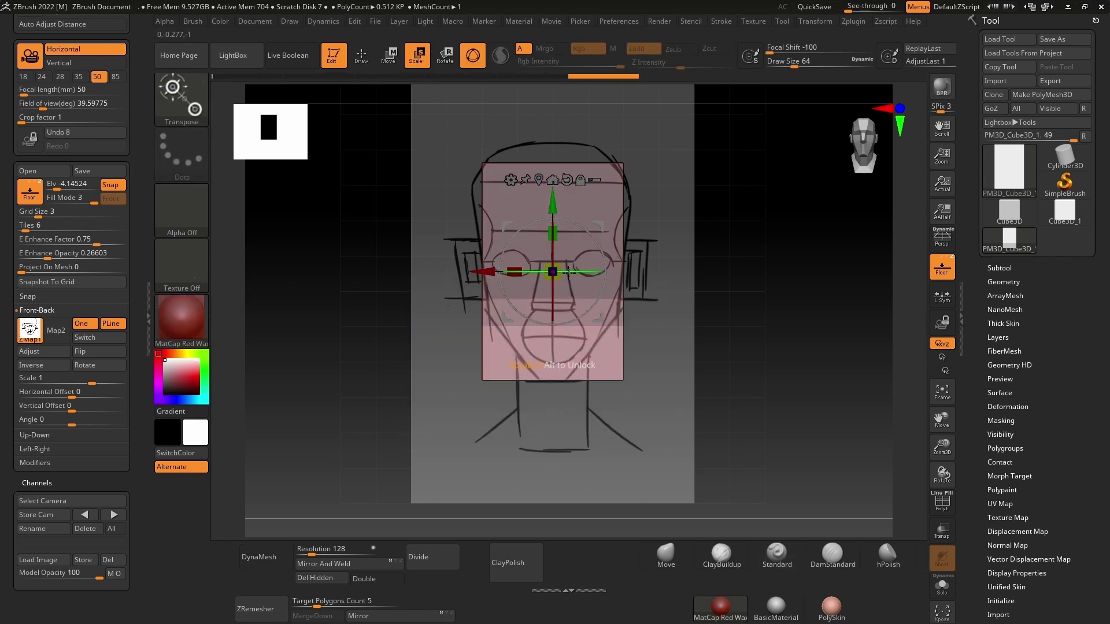
pyautogui.moveTo(553, 205); pyautogui.dragTo(557, 234)
pyautogui.moveTo(515, 317); pyautogui.dragTo(526, 309)
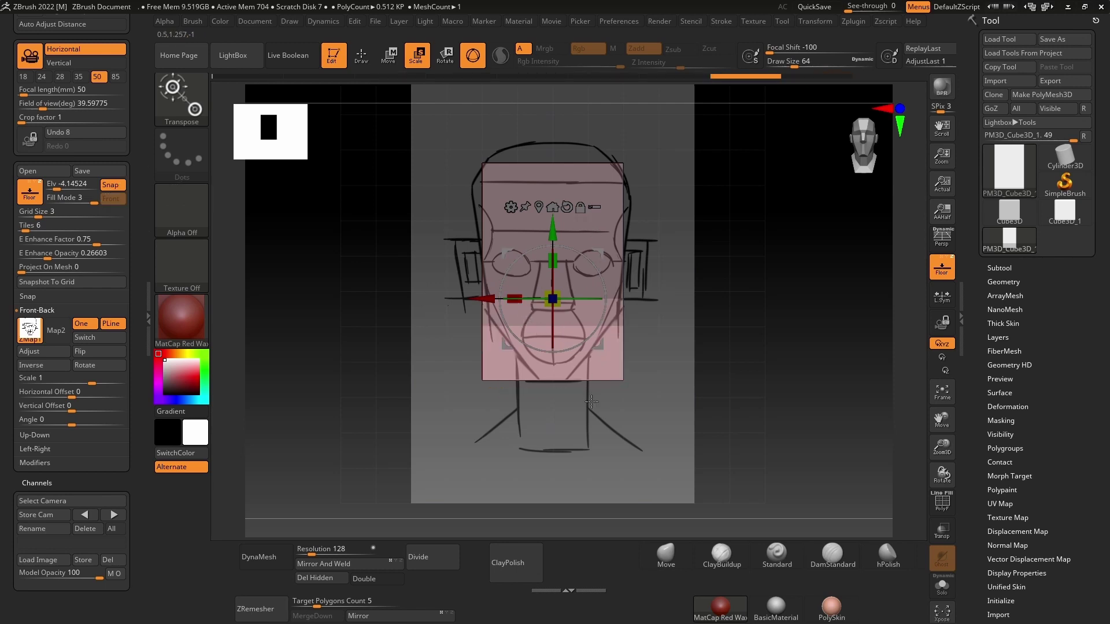
pyautogui.press('w')
pyautogui.keyDown('shift'); pyautogui.moveTo(706, 354); pyautogui.dragTo(768, 364); pyautogui.keyUp('shift')
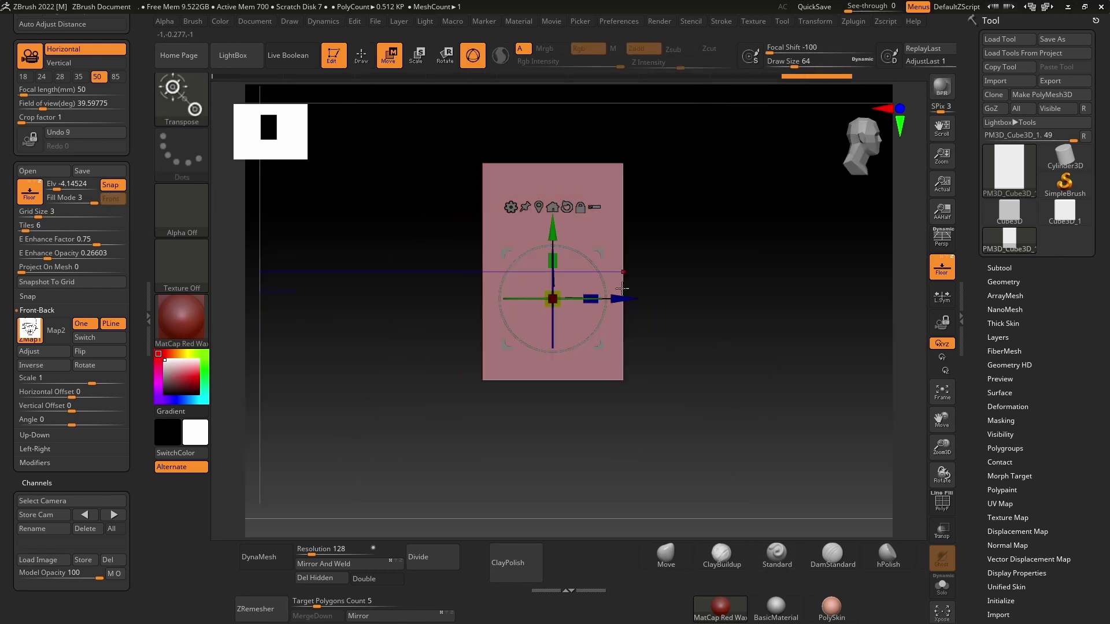
# Step: Duplicate the plane as a new subtool and move the copy left and along the depth axis
pyautogui.click(1002, 269)
pyautogui.click(1002, 445)
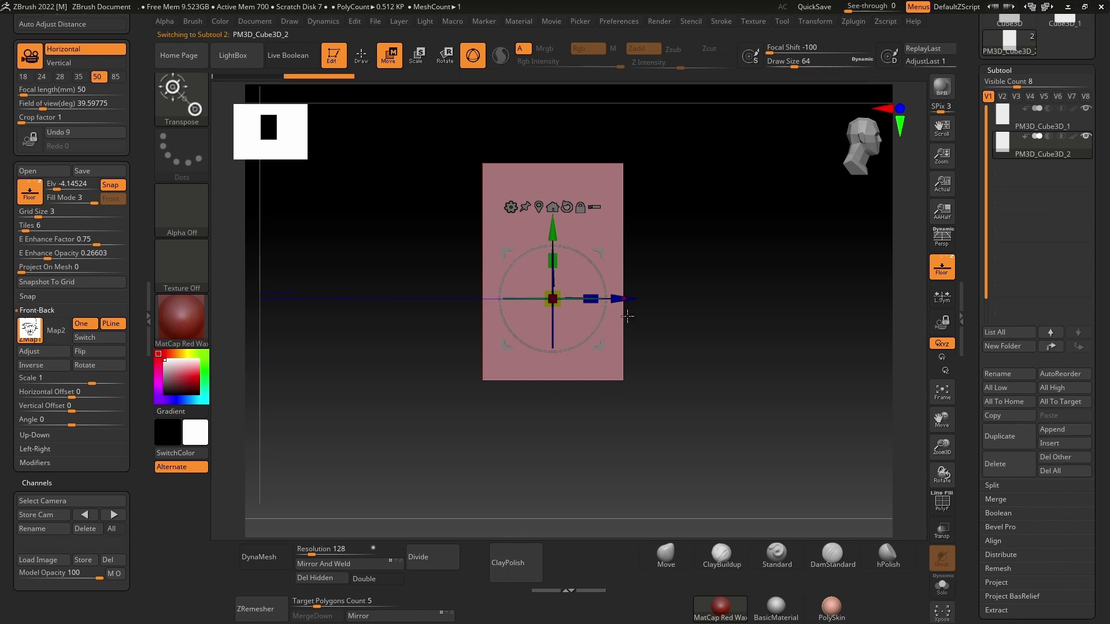
pyautogui.moveTo(591, 299)
pyautogui.mouseDown()
pyautogui.moveTo(462, 299)
pyautogui.moveTo(434, 249)
pyautogui.mouseUp()
pyautogui.press('q')
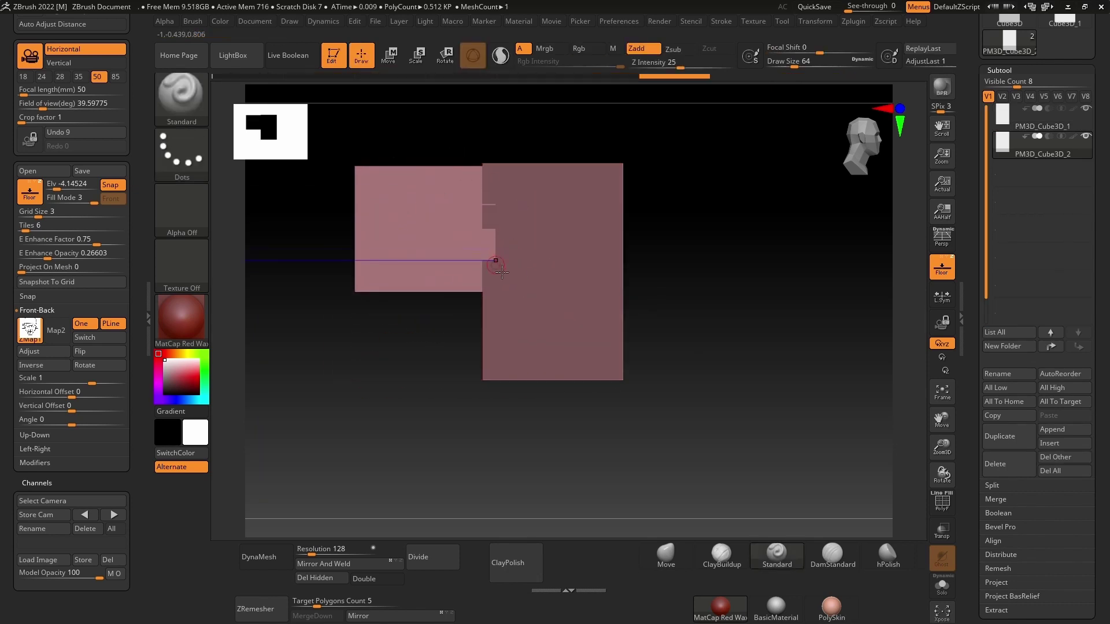
pyautogui.press('w')
pyautogui.moveTo(501, 252); pyautogui.dragTo(543, 253)
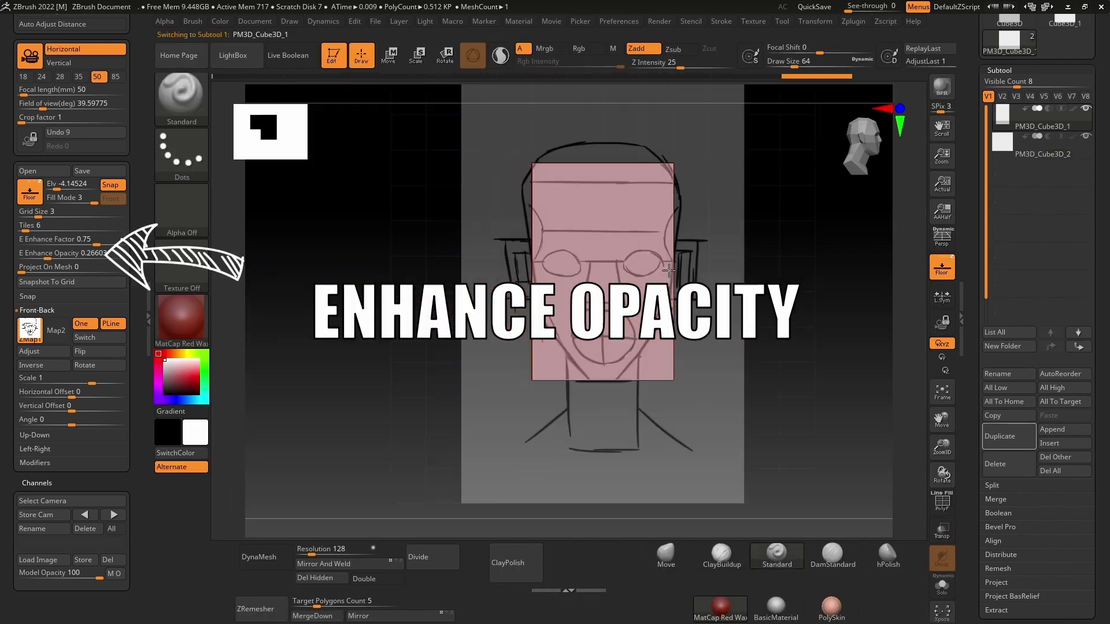
pyautogui.keyDown('alt'); pyautogui.moveTo(365, 251); pyautogui.dragTo(380, 210); pyautogui.keyUp('alt')
# Step: MergeDown the two box subtools and confirm the merge
pyautogui.press('w')
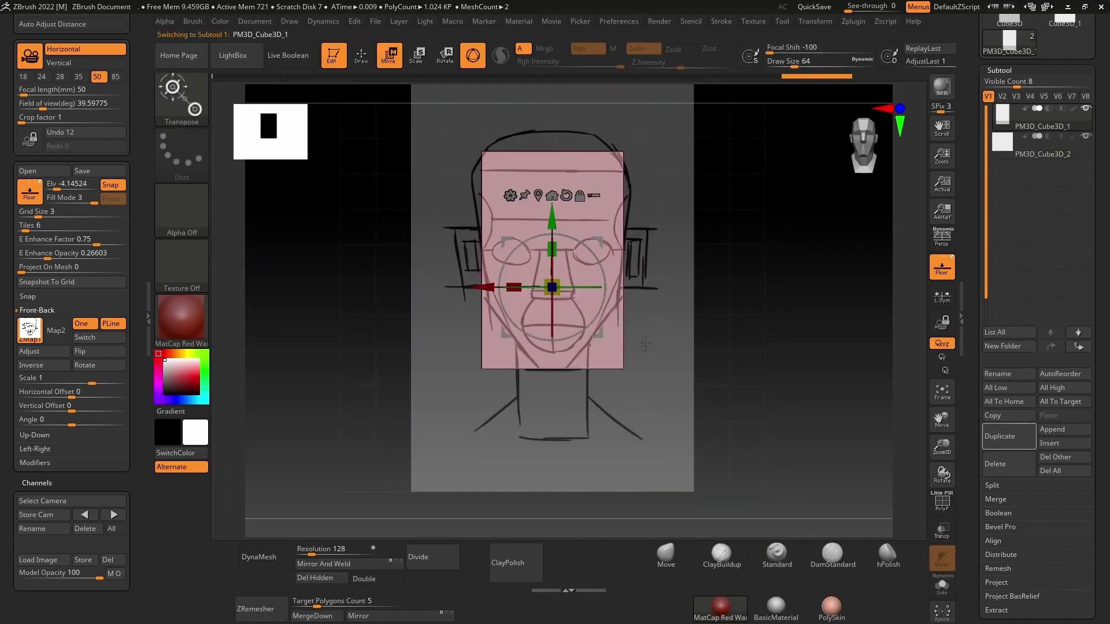
pyautogui.click(995, 499)
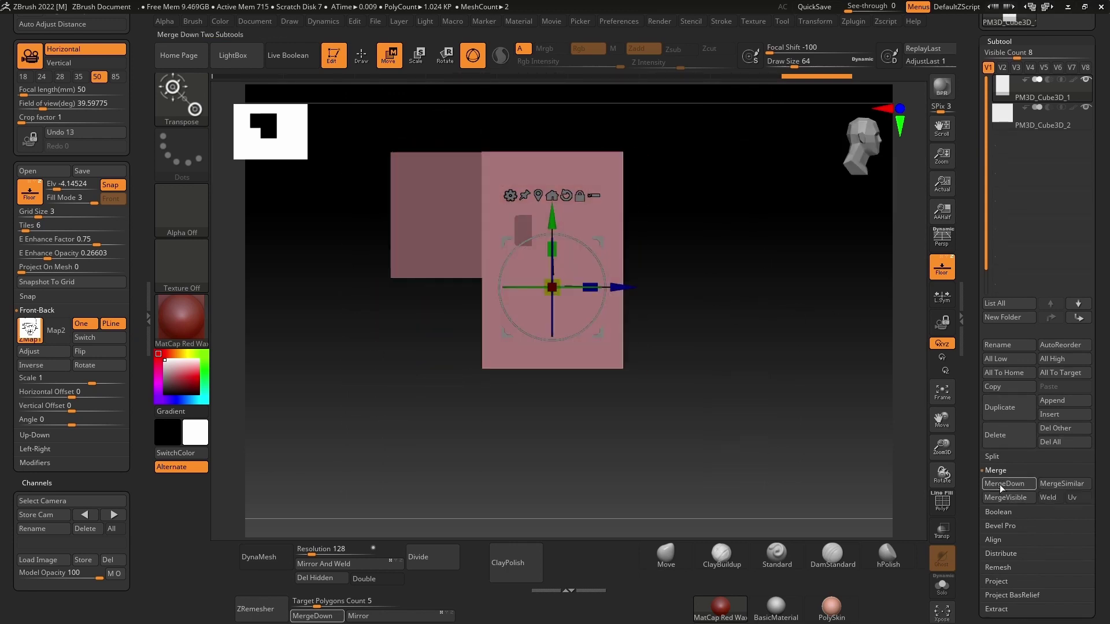
pyautogui.click(1005, 483)
pyautogui.click(902, 510)
pyautogui.press('q')
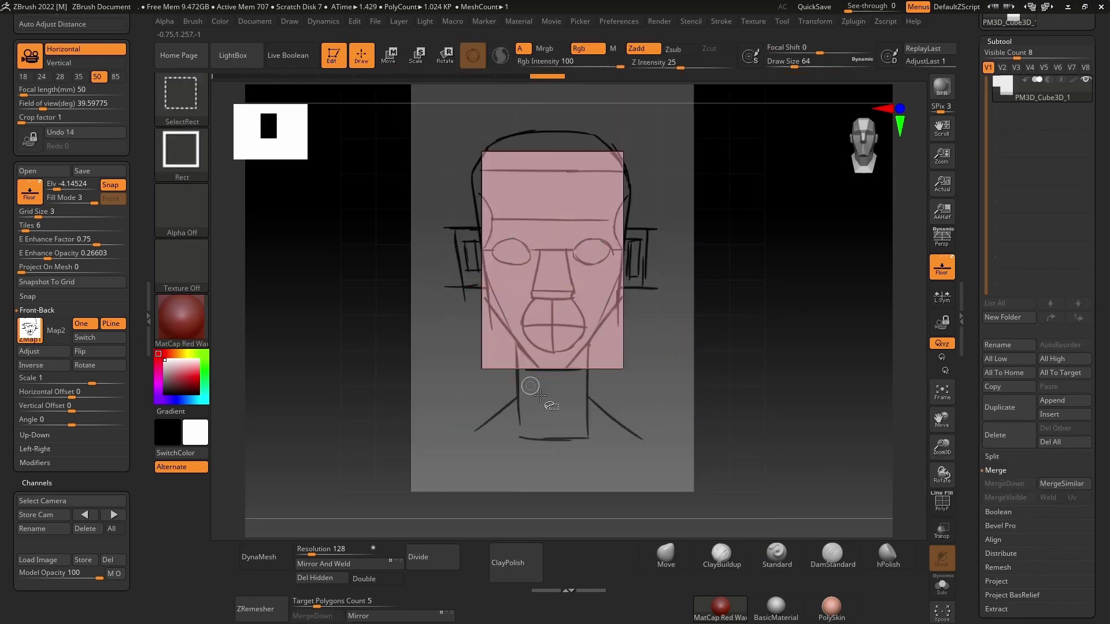
pyautogui.keyDown('ctrl'); pyautogui.keyDown('shift'); pyautogui.click(181, 95); pyautogui.keyUp('shift'); pyautogui.keyUp('ctrl')
# Step: Pull the nose cube into a tapered trapezoid wedge with the Move brush
pyautogui.keyDown('ctrl'); pyautogui.keyDown('shift'); pyautogui.click(192, 121); pyautogui.keyUp('shift'); pyautogui.keyUp('ctrl')
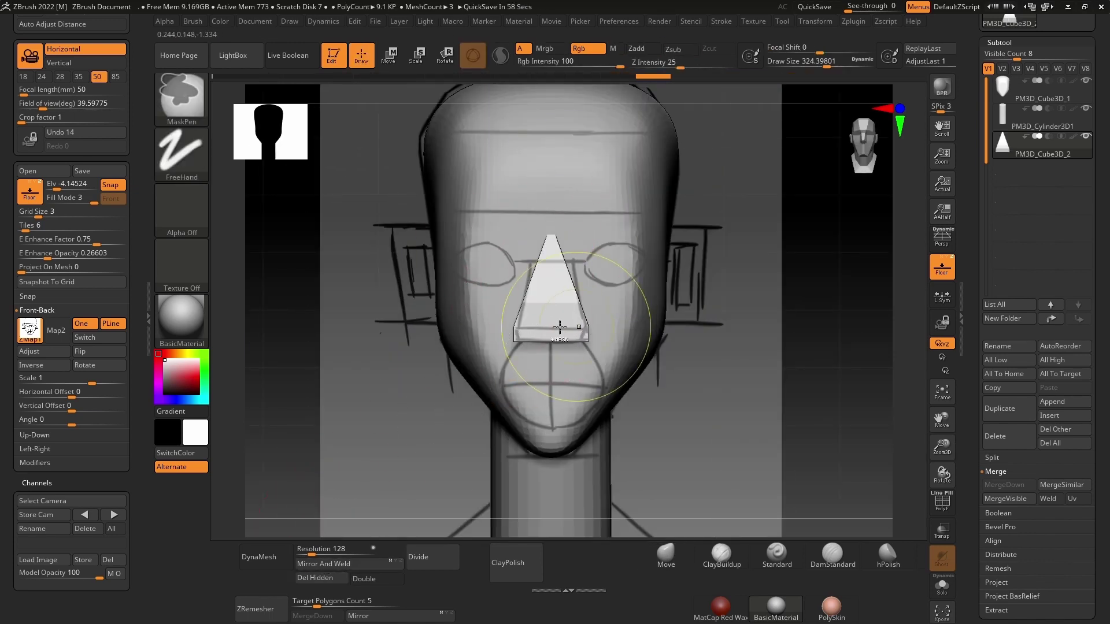
pyautogui.moveTo(512, 287); pyautogui.dragTo(590, 263)
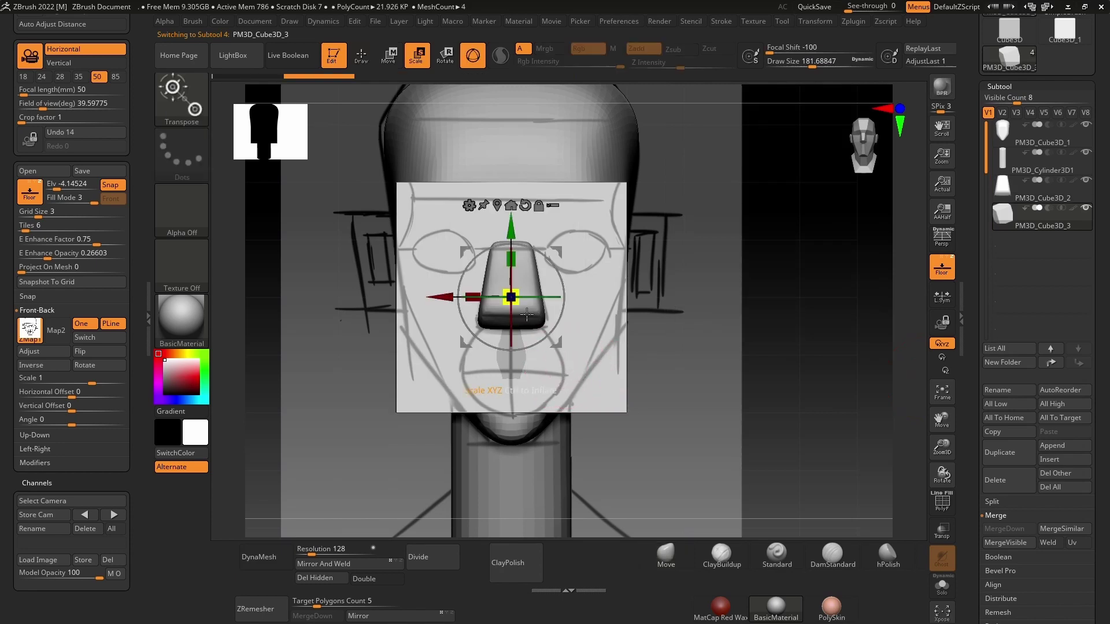
# Step: Raise the nose block in side view, mirror it across the face and merge the small box in
pyautogui.moveTo(446, 299)
pyautogui.mouseDown()
pyautogui.moveTo(530, 265)
pyautogui.moveTo(520, 254)
pyautogui.moveTo(607, 252)
pyautogui.mouseUp()
pyautogui.keyDown('shift'); pyautogui.moveTo(539, 312); pyautogui.dragTo(625, 320); pyautogui.keyUp('shift')
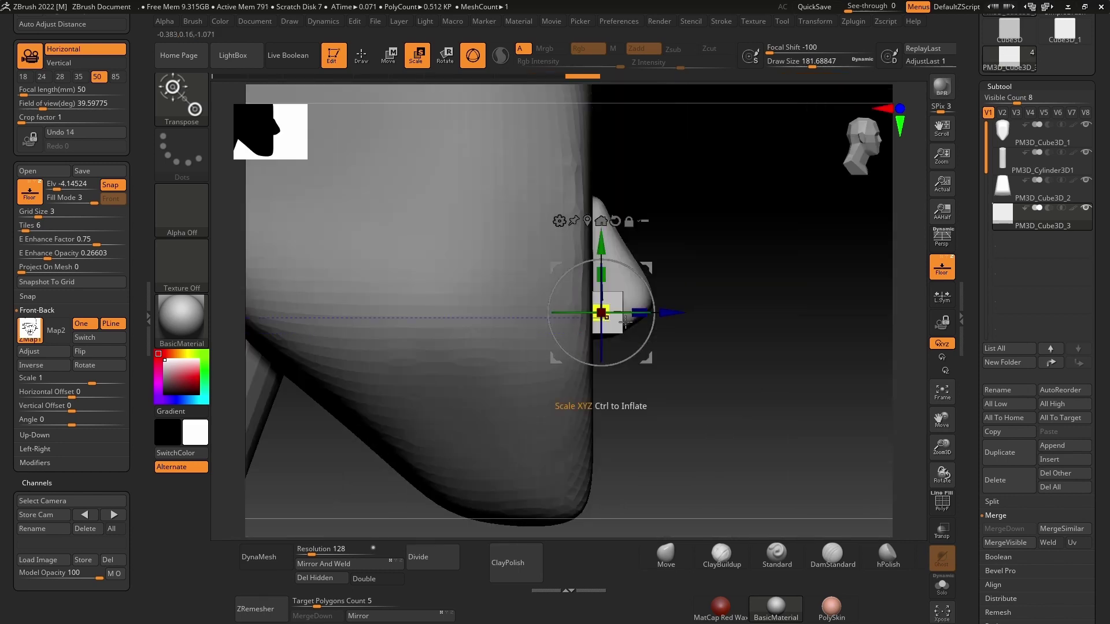
pyautogui.moveTo(616, 273)
pyautogui.mouseDown()
pyautogui.moveTo(645, 274)
pyautogui.moveTo(625, 258)
pyautogui.mouseUp()
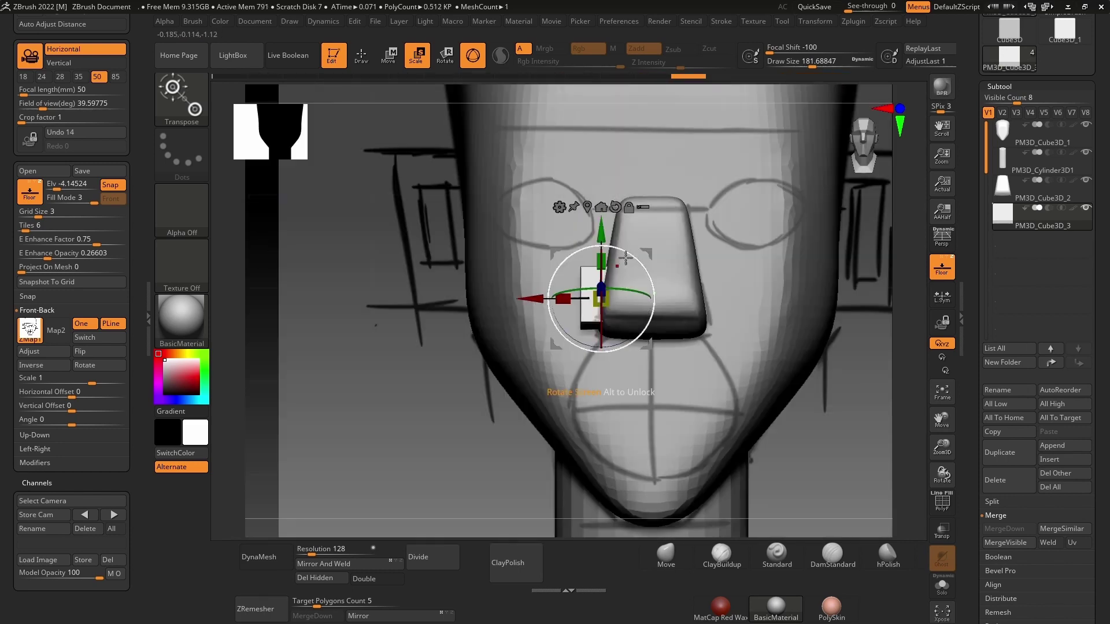
pyautogui.click(354, 564)
pyautogui.click(1004, 528)
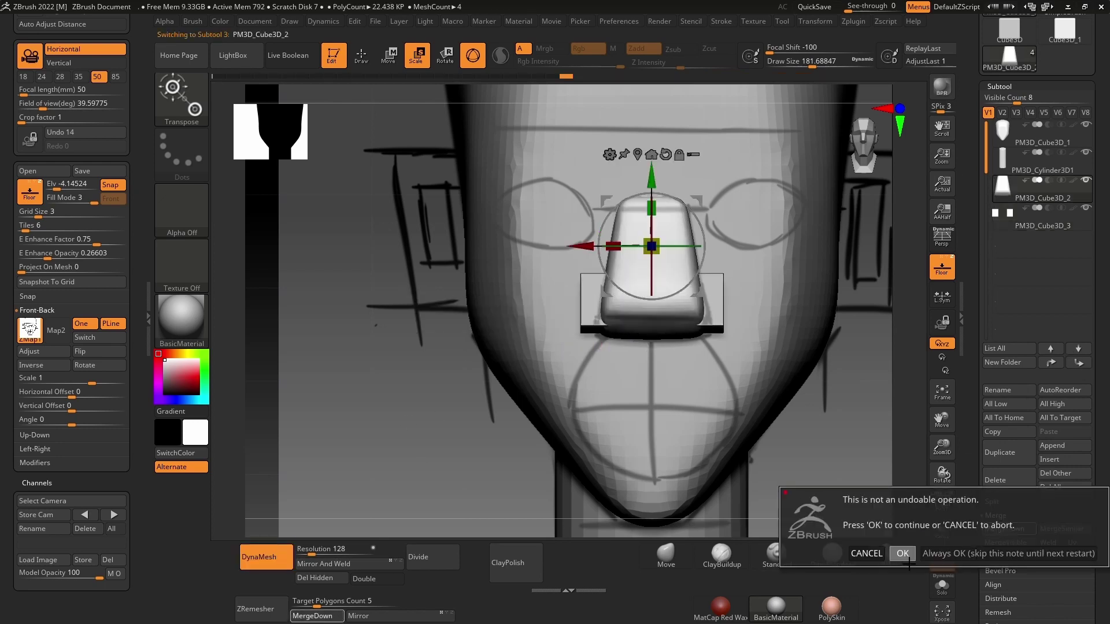
pyautogui.click(901, 555)
# Step: Reshape the nose with a smaller Move brush and scale it from the front view
pyautogui.press('q')
pyautogui.press('space')
pyautogui.moveTo(371, 401)
pyautogui.mouseDown()
pyautogui.moveTo(586, 301)
pyautogui.moveTo(575, 301)
pyautogui.mouseUp()
pyautogui.moveTo(664, 329); pyautogui.dragTo(732, 353)
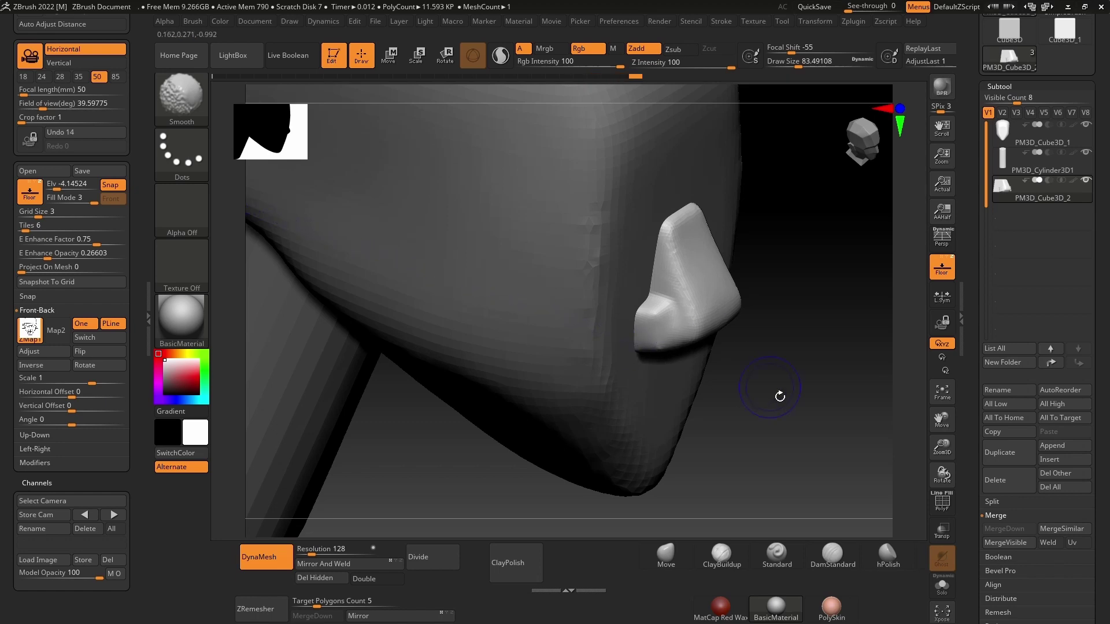
pyautogui.keyDown('shift'); pyautogui.moveTo(779, 397); pyautogui.dragTo(669, 328); pyautogui.keyUp('shift')
pyautogui.press('f')
pyautogui.press('e')
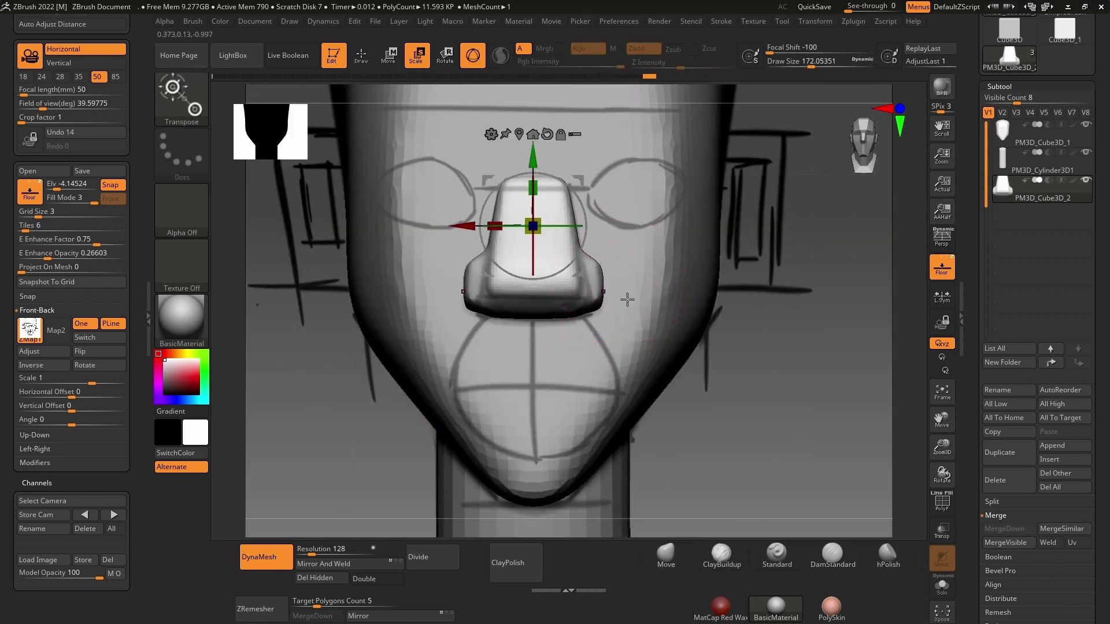
pyautogui.press('q')
pyautogui.moveTo(856, 347); pyautogui.dragTo(578, 324)
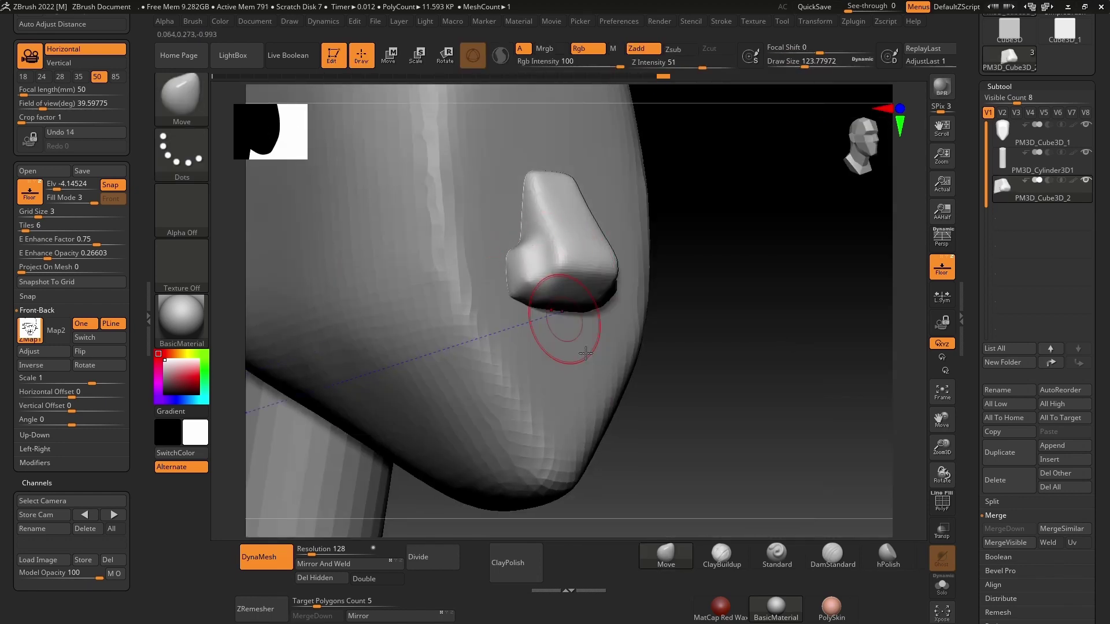
# Step: Flatten the nose planes with a larger hPolish brush and TrimAdaptive carving
pyautogui.click(888, 555)
pyautogui.press('space')
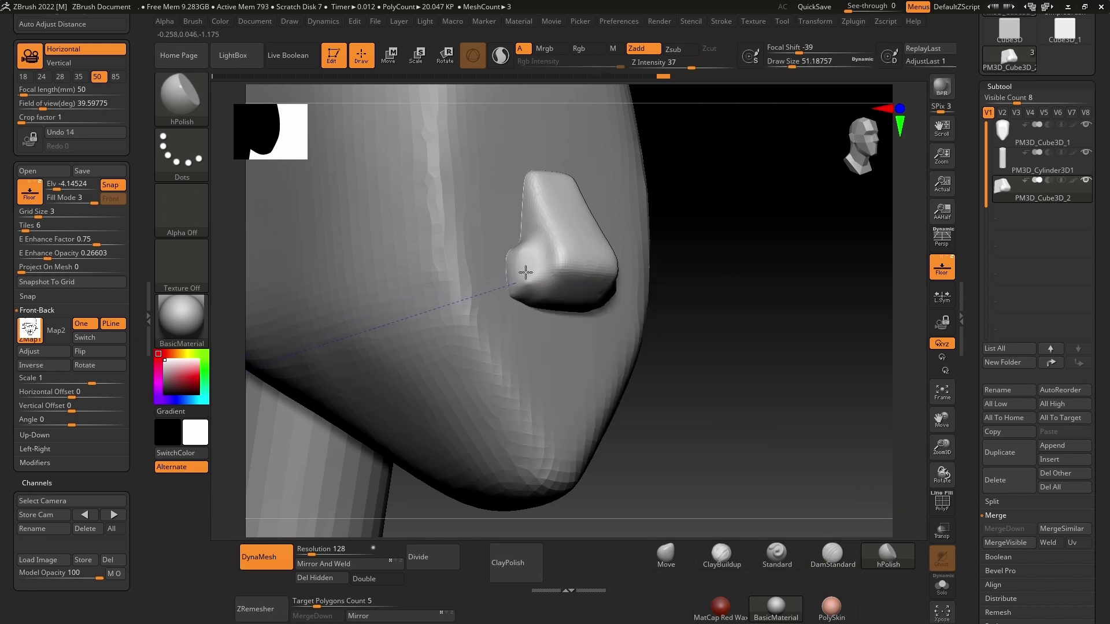
pyautogui.press(']')
pyautogui.press(']')
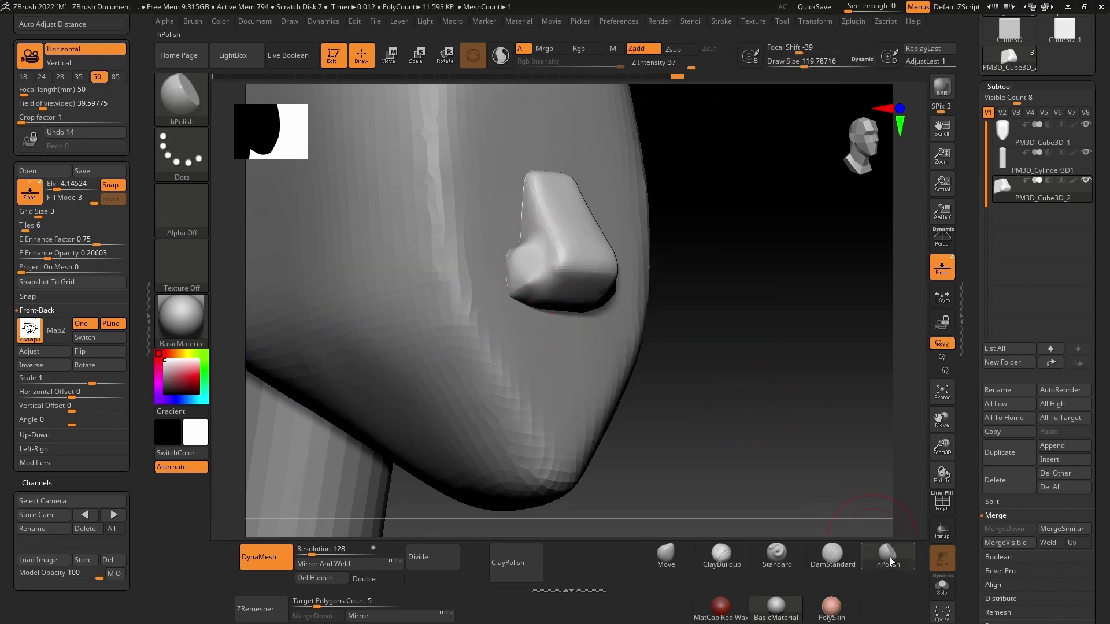
pyautogui.click(885, 559)
pyautogui.press('t')
pyautogui.press('a')
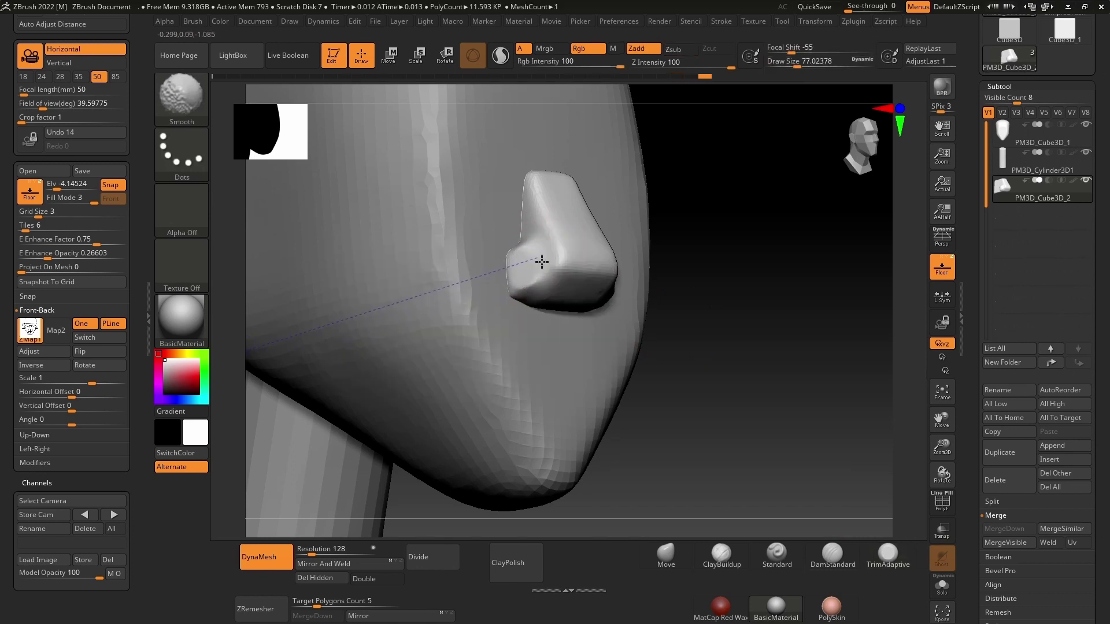
pyautogui.moveTo(527, 267); pyautogui.dragTo(560, 290, button='right')
# Step: Smooth the nose and its flared sides
pyautogui.press('shift')
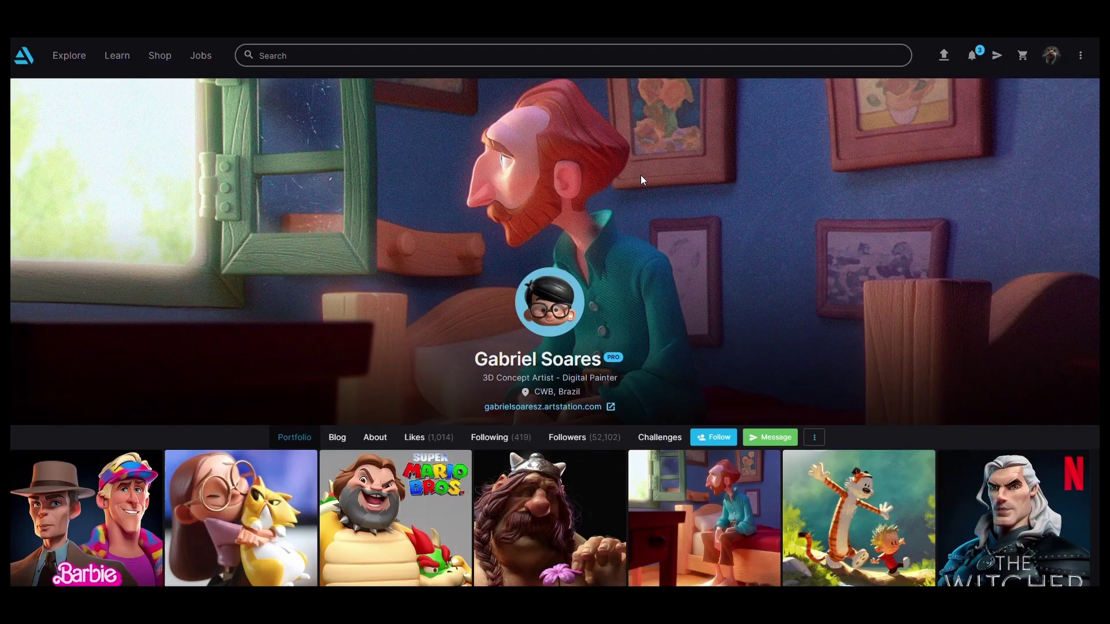
pyautogui.scroll(-2, 642, 180)
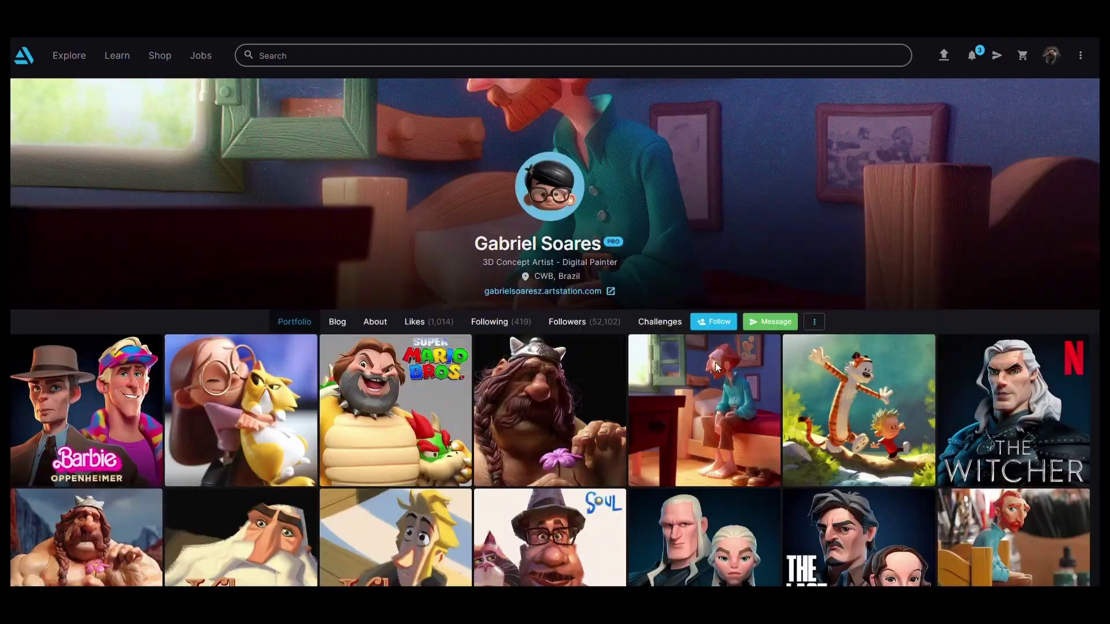
pyautogui.scroll(-1, 715, 363)
pyautogui.scroll(-6, 751, 364)
pyautogui.scroll(-6, 787, 366)
pyautogui.scroll(-5, 787, 366)
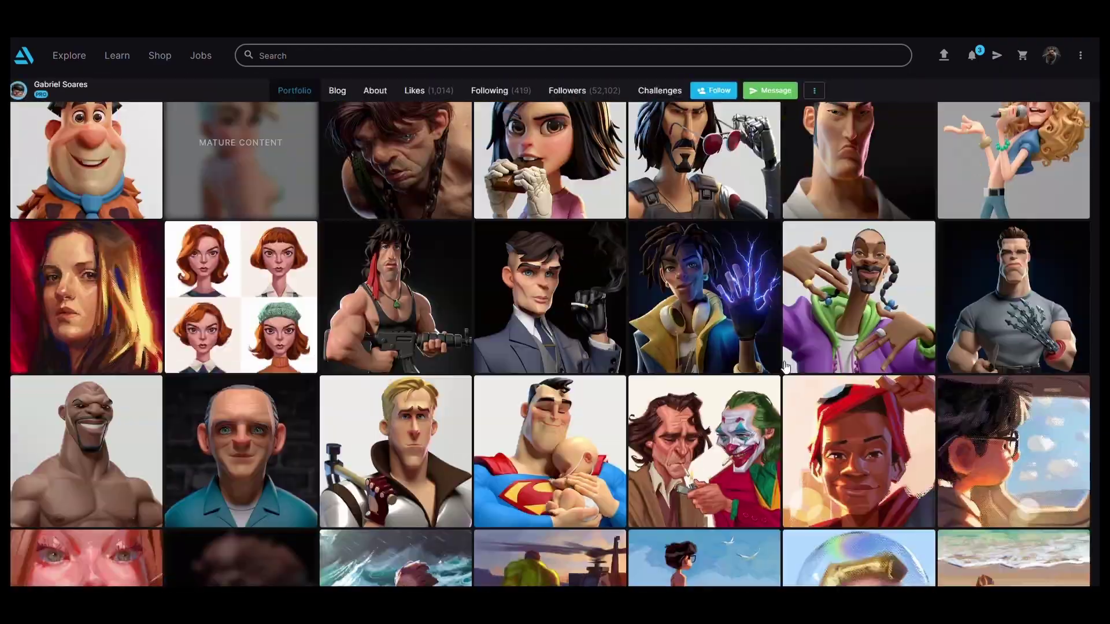
pyautogui.scroll(-5, 787, 367)
pyautogui.scroll(-4, 787, 367)
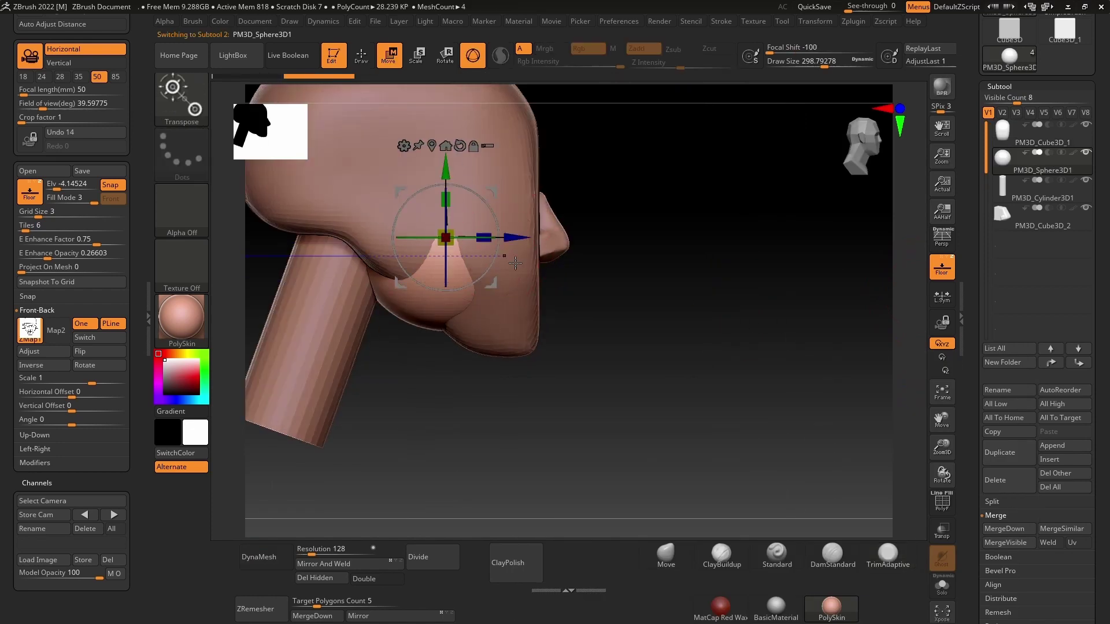
# Step: Move and scale the appended sphere to sit under the nose as the mouth area
pyautogui.moveTo(445, 237); pyautogui.dragTo(565, 247)
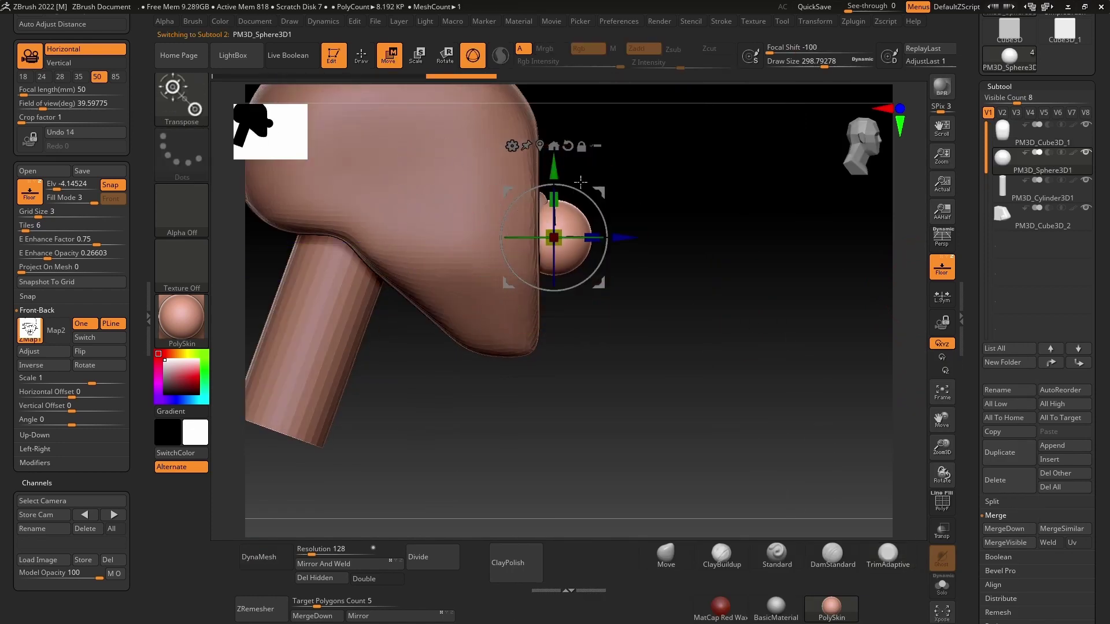
pyautogui.moveTo(497, 291); pyautogui.dragTo(483, 295)
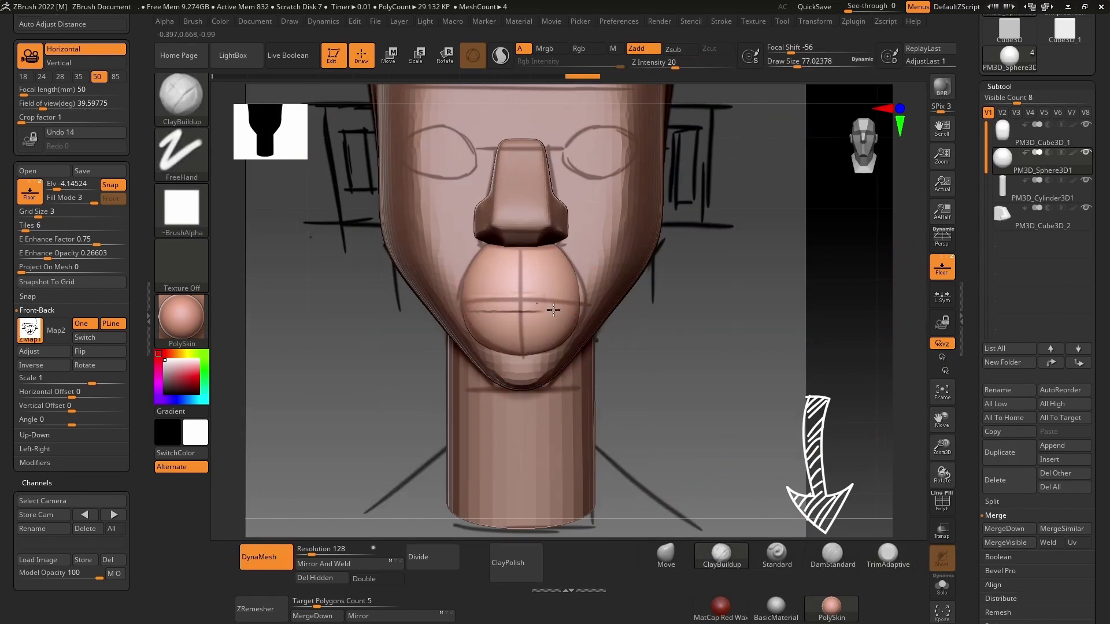
pyautogui.click(832, 554)
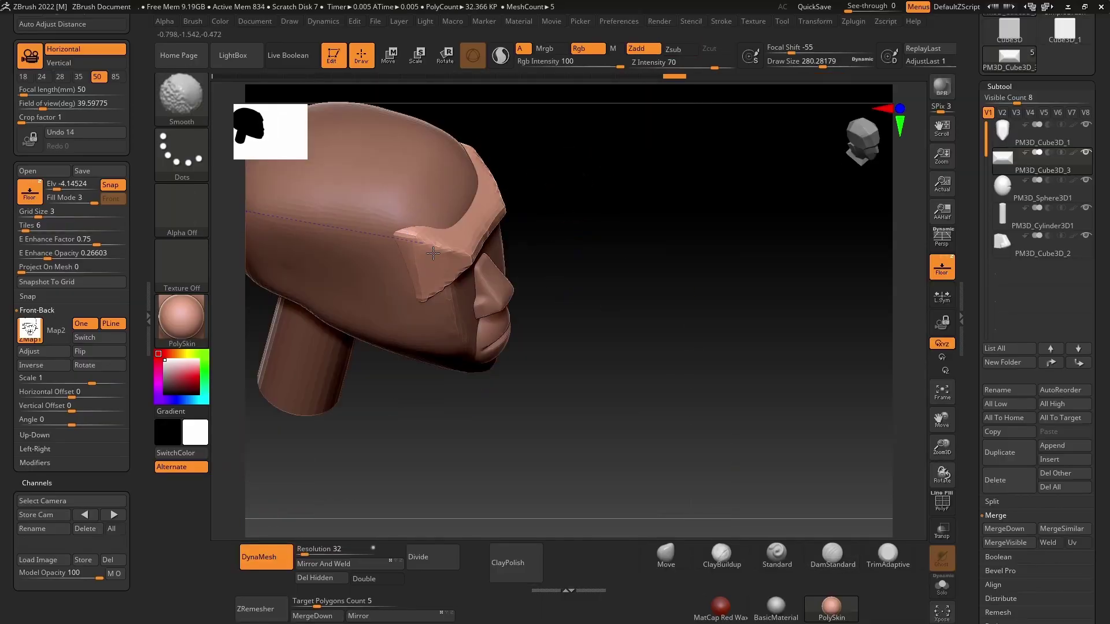
# Step: Dim the reference sketch, then nudge and tilt the cube slab across the cheekbones
pyautogui.moveTo(52, 255)
pyautogui.mouseDown()
pyautogui.moveTo(70, 257)
pyautogui.moveTo(44, 256)
pyautogui.mouseUp()
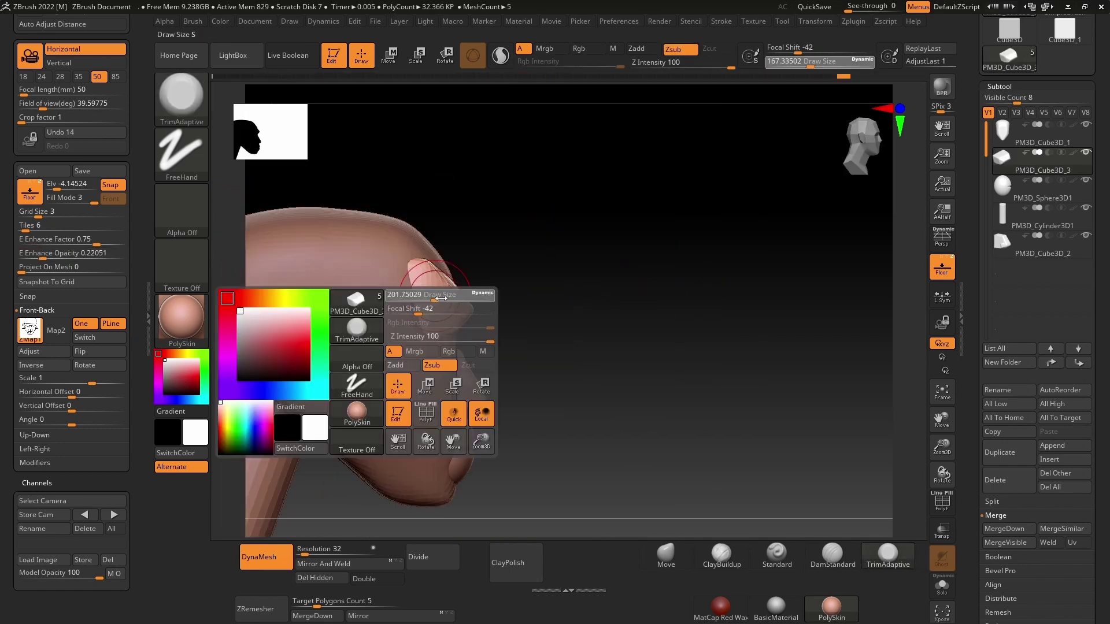
pyautogui.moveTo(638, 310); pyautogui.dragTo(440, 315)
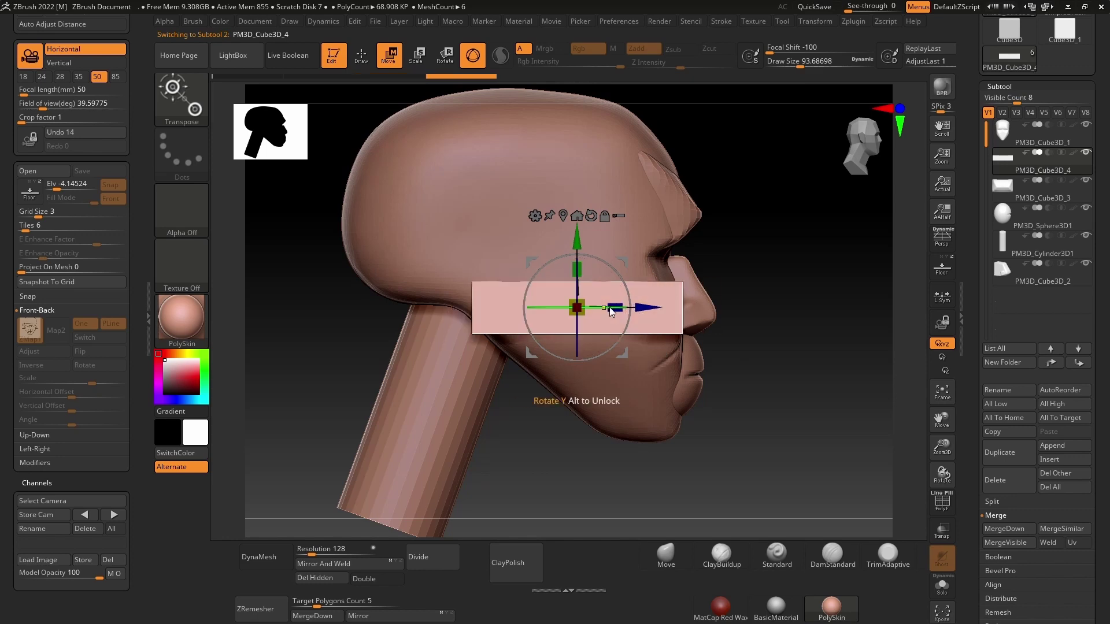
pyautogui.moveTo(691, 323); pyautogui.dragTo(742, 324)
pyautogui.moveTo(668, 285); pyautogui.dragTo(693, 331)
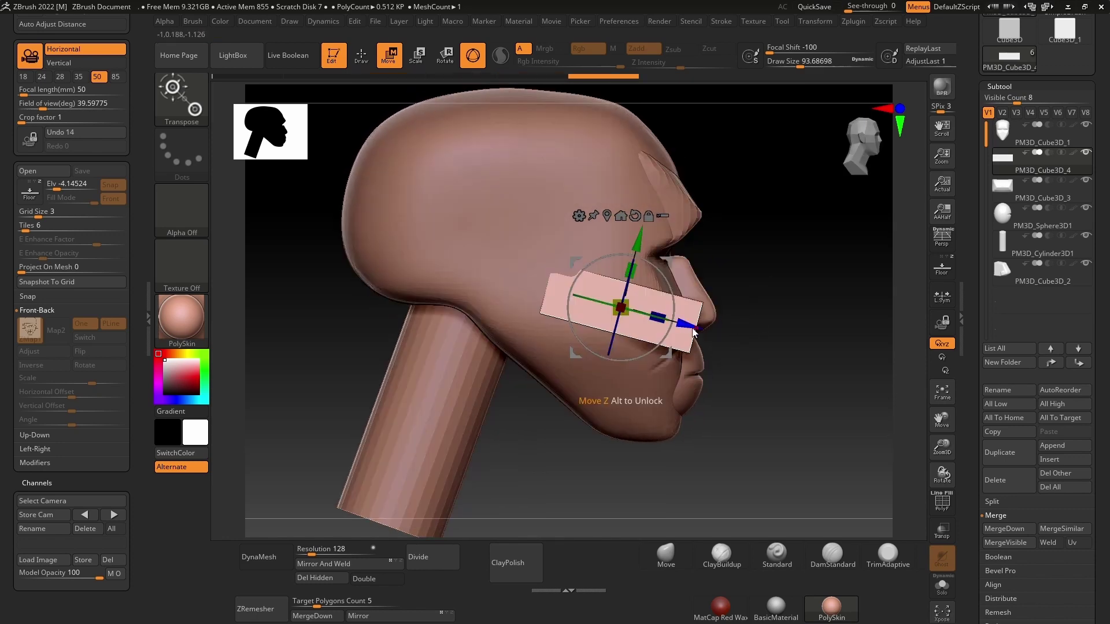
pyautogui.click(936, 273)
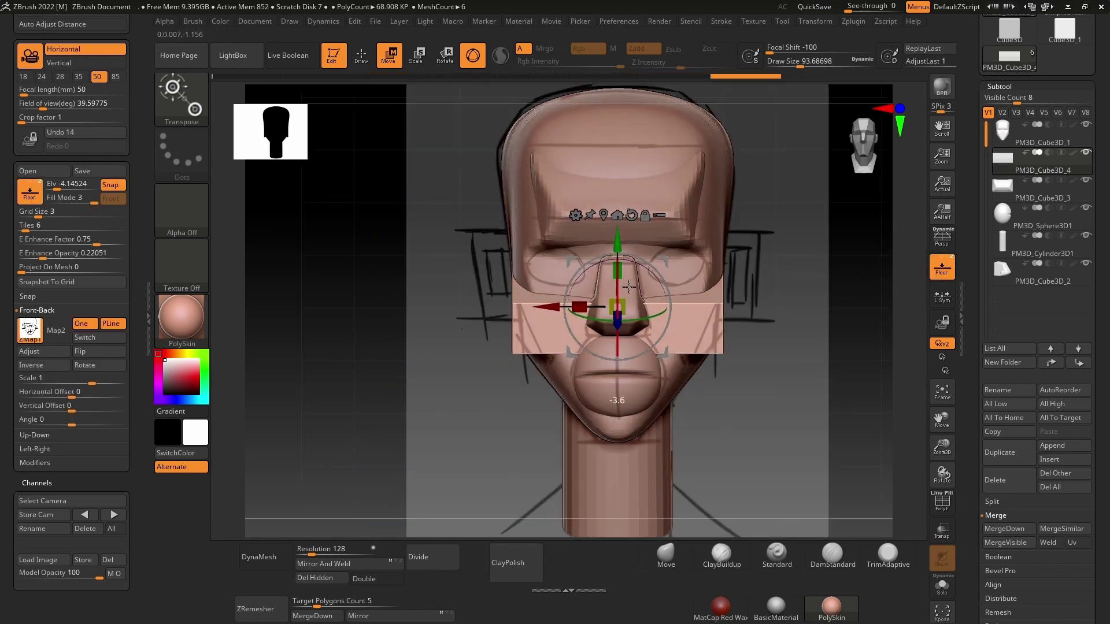
pyautogui.keyDown('shift'); pyautogui.moveTo(731, 315); pyautogui.dragTo(748, 397); pyautogui.keyUp('shift')
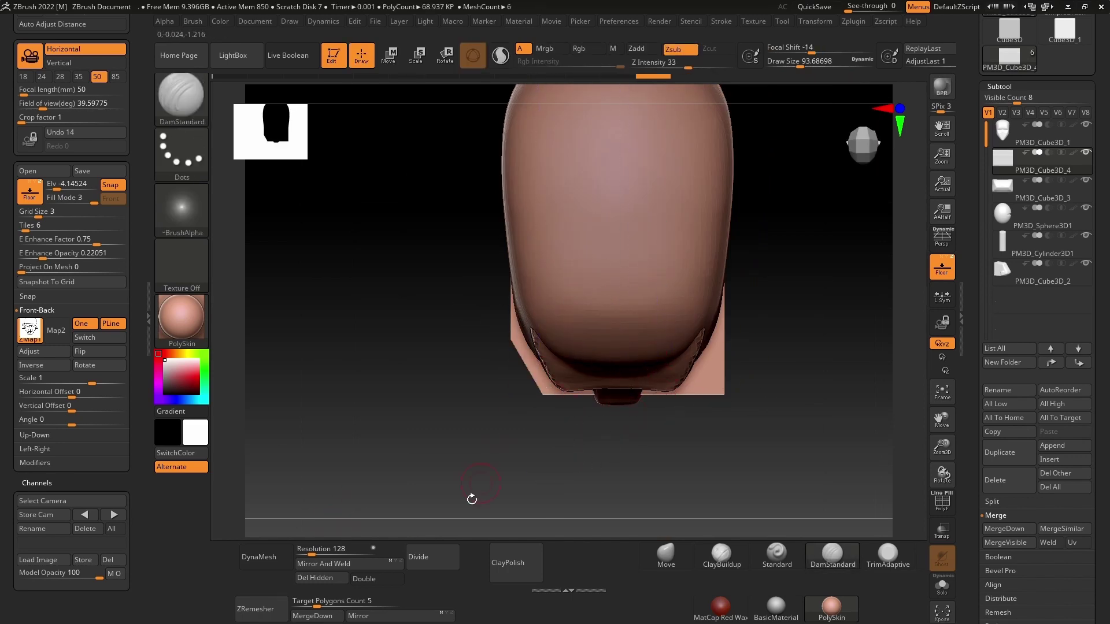
# Step: Slice the cheek slab along several angled SliceCurve lines, checking from above and front
pyautogui.keyDown('shift'); pyautogui.moveTo(472, 499); pyautogui.dragTo(588, 428); pyautogui.keyUp('shift')
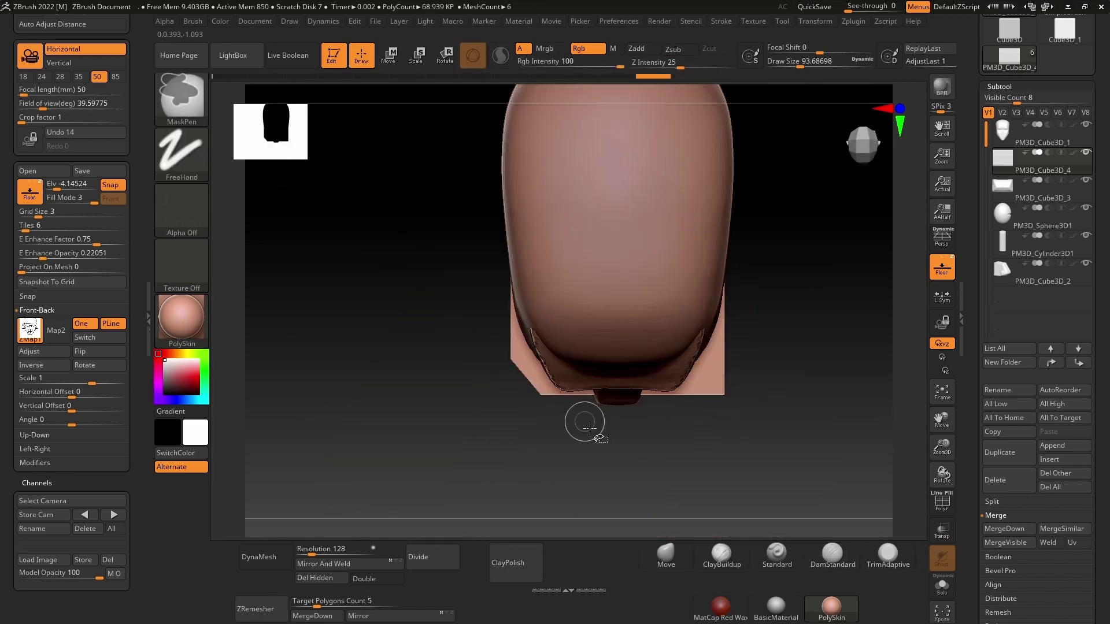
pyautogui.keyDown('ctrl'); pyautogui.keyDown('shift'); pyautogui.moveTo(508, 455); pyautogui.dragTo(496, 439); pyautogui.keyUp('shift'); pyautogui.keyUp('ctrl')
pyautogui.keyDown('shift'); pyautogui.moveTo(751, 366); pyautogui.dragTo(776, 381); pyautogui.keyUp('shift')
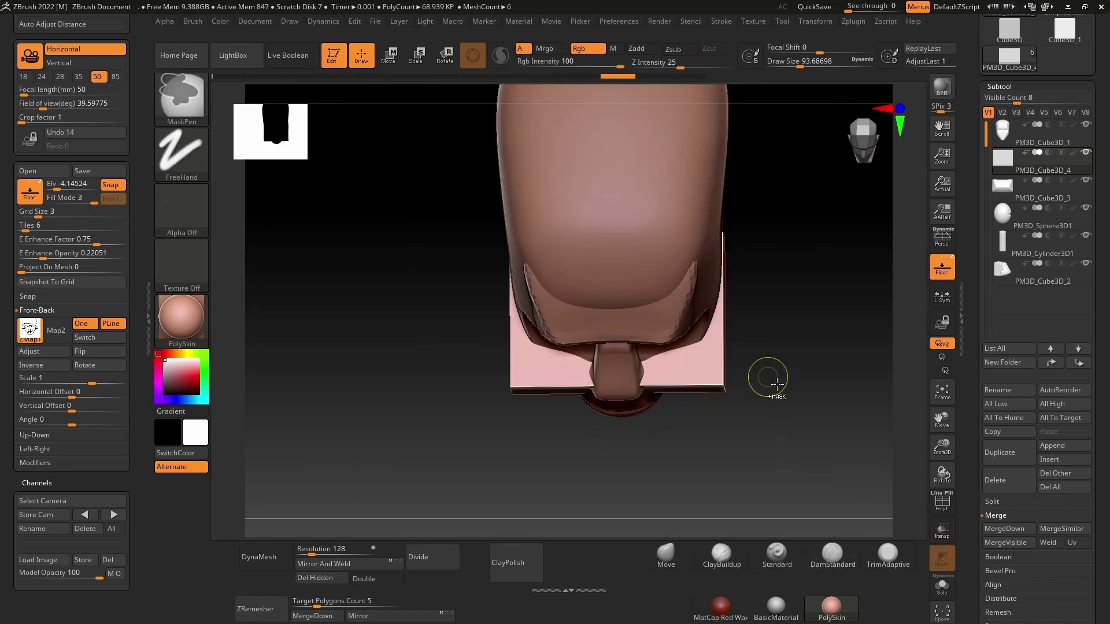
pyautogui.moveTo(760, 250)
pyautogui.mouseDown()
pyautogui.moveTo(835, 312)
pyautogui.moveTo(750, 353)
pyautogui.mouseUp()
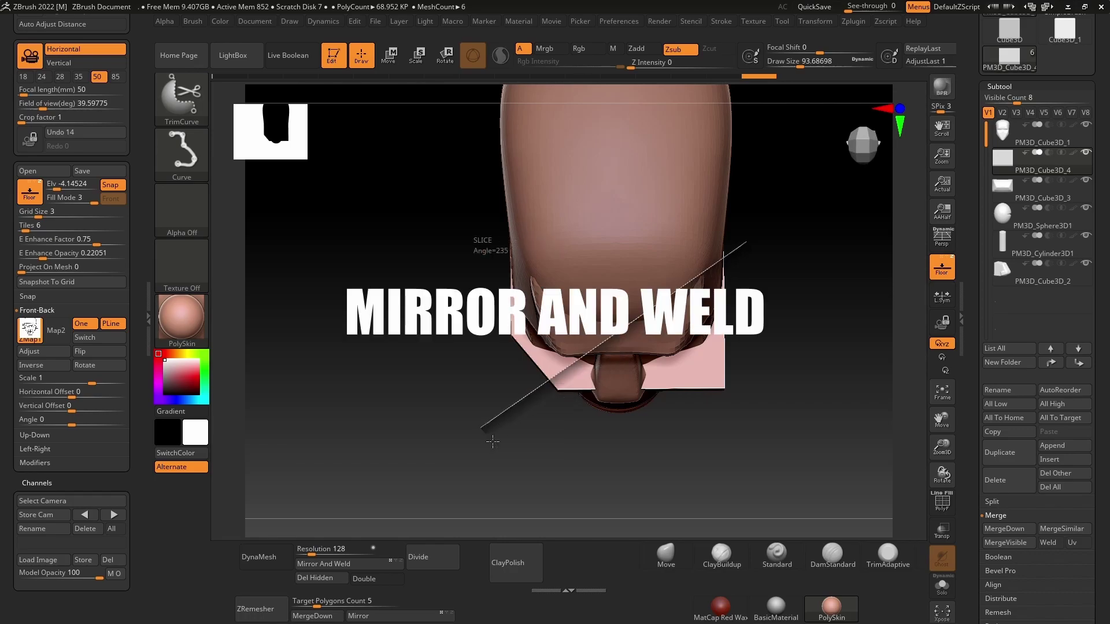
pyautogui.keyDown('ctrl'); pyautogui.keyDown('shift'); pyautogui.moveTo(493, 442); pyautogui.dragTo(493, 443); pyautogui.keyUp('shift'); pyautogui.keyUp('ctrl')
pyautogui.moveTo(830, 248)
pyautogui.mouseDown()
pyautogui.moveTo(705, 302)
pyautogui.moveTo(830, 403)
pyautogui.mouseUp()
pyautogui.moveTo(704, 378)
pyautogui.keyDown('ctrl'); pyautogui.keyDown('shift'); pyautogui.mouseDown()
pyautogui.moveTo(496, 395)
pyautogui.moveTo(719, 346)
pyautogui.moveTo(772, 322)
pyautogui.mouseUp(); pyautogui.keyUp('shift'); pyautogui.keyUp('ctrl')
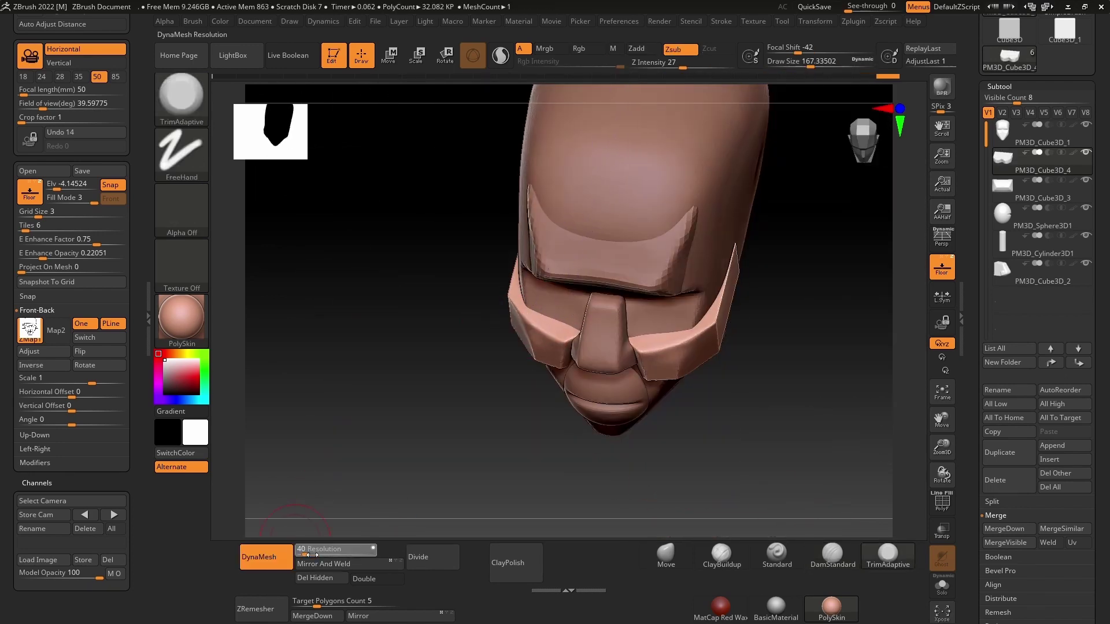
pyautogui.moveTo(572, 346); pyautogui.dragTo(779, 331)
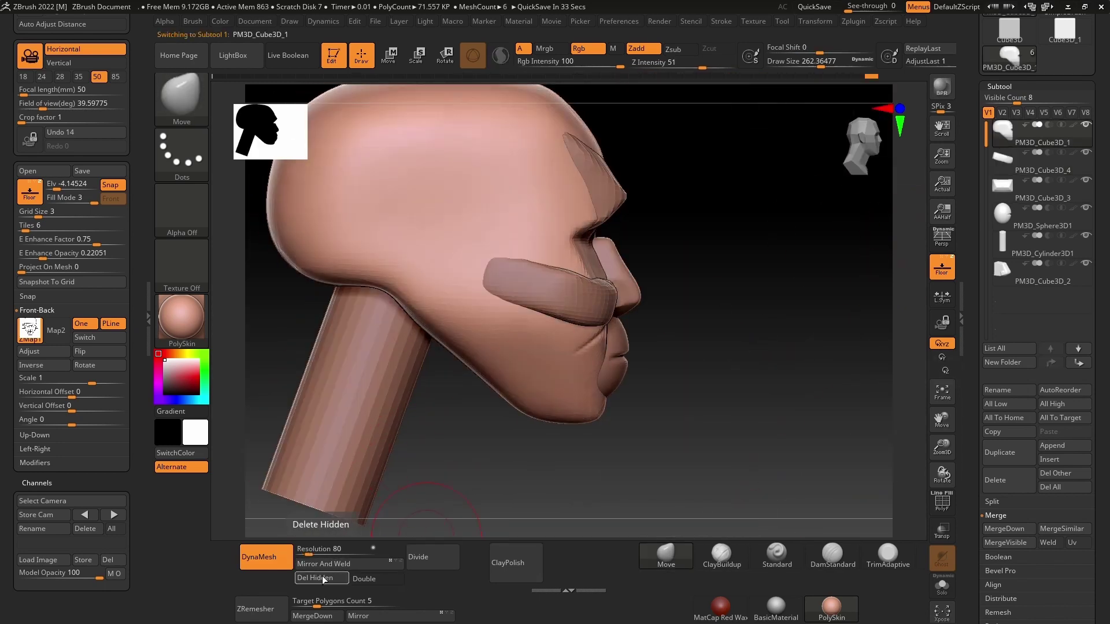
# Step: Merge the cheek piece into the head and inspect the chin and both profiles
pyautogui.click(312, 615)
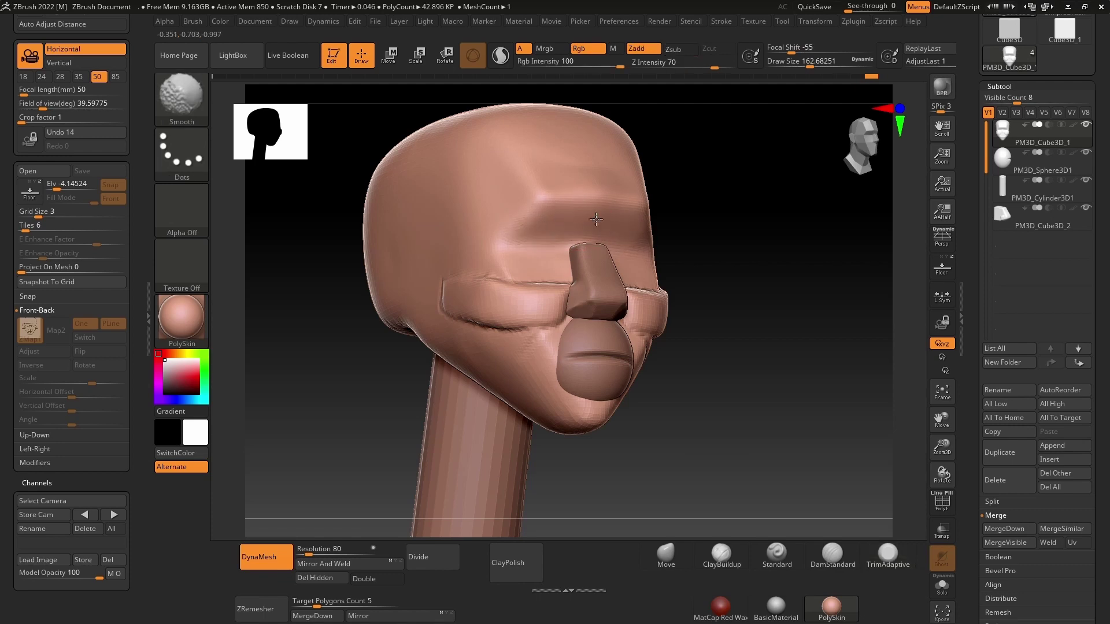
pyautogui.moveTo(596, 219); pyautogui.dragTo(478, 260)
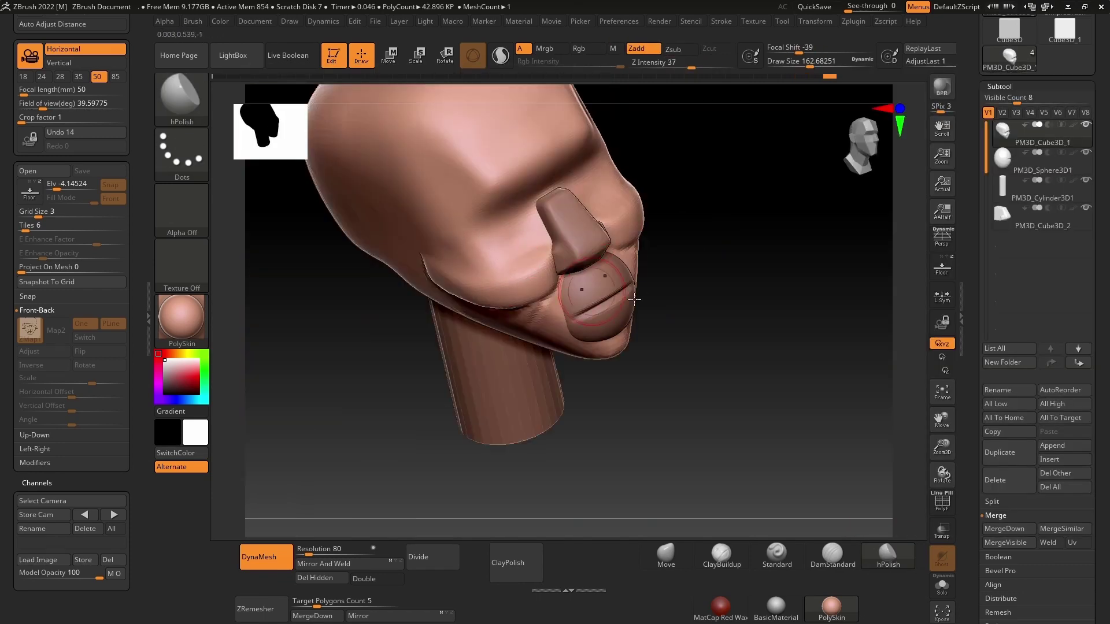
pyautogui.moveTo(578, 277)
pyautogui.mouseDown()
pyautogui.moveTo(522, 302)
pyautogui.moveTo(743, 265)
pyautogui.moveTo(736, 287)
pyautogui.moveTo(778, 342)
pyautogui.moveTo(475, 362)
pyautogui.mouseUp()
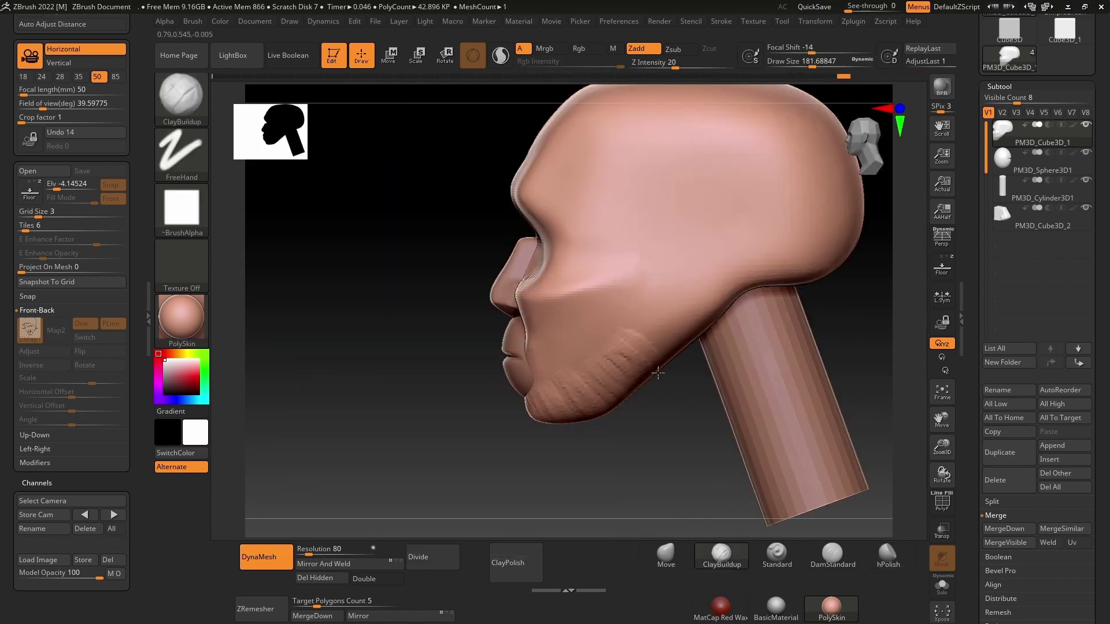
pyautogui.moveTo(609, 416); pyautogui.dragTo(701, 397)
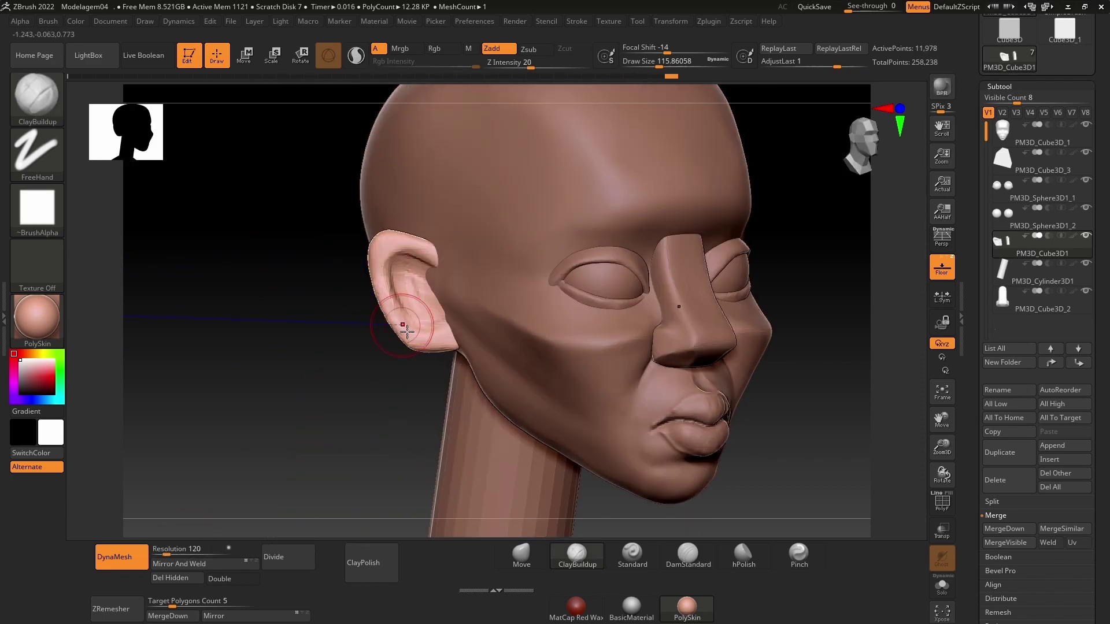
# Step: Carve the ear folds with DamStandard and reshape the neck piece with Move
pyautogui.click(685, 557)
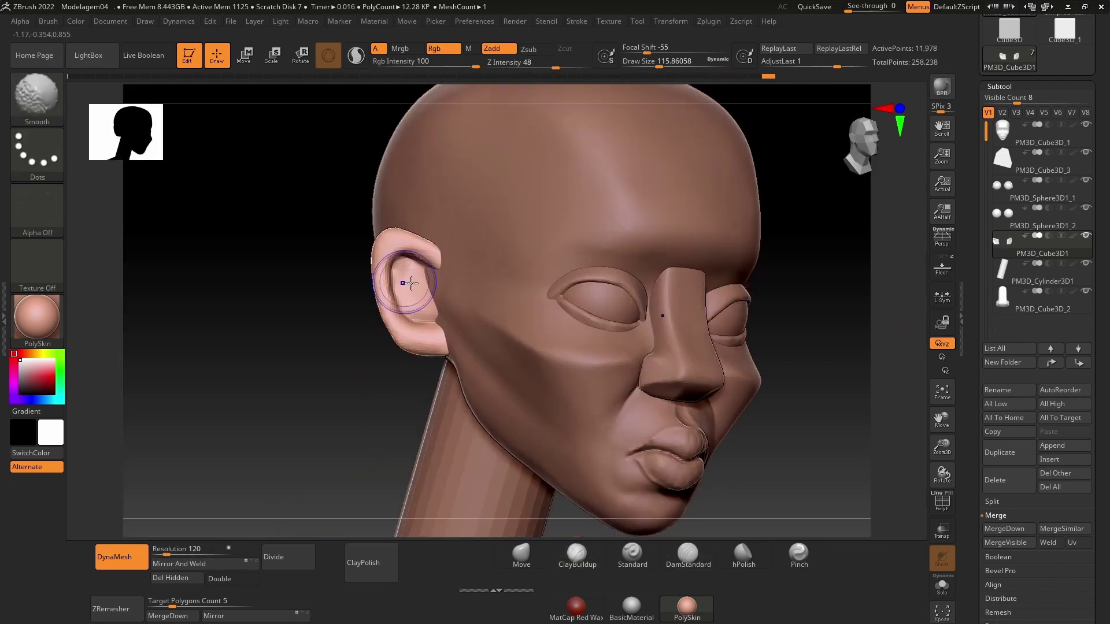
pyautogui.moveTo(354, 345)
pyautogui.mouseDown()
pyautogui.moveTo(456, 360)
pyautogui.moveTo(476, 310)
pyautogui.mouseUp()
pyautogui.press('b')
pyautogui.press('m')
pyautogui.press('v')
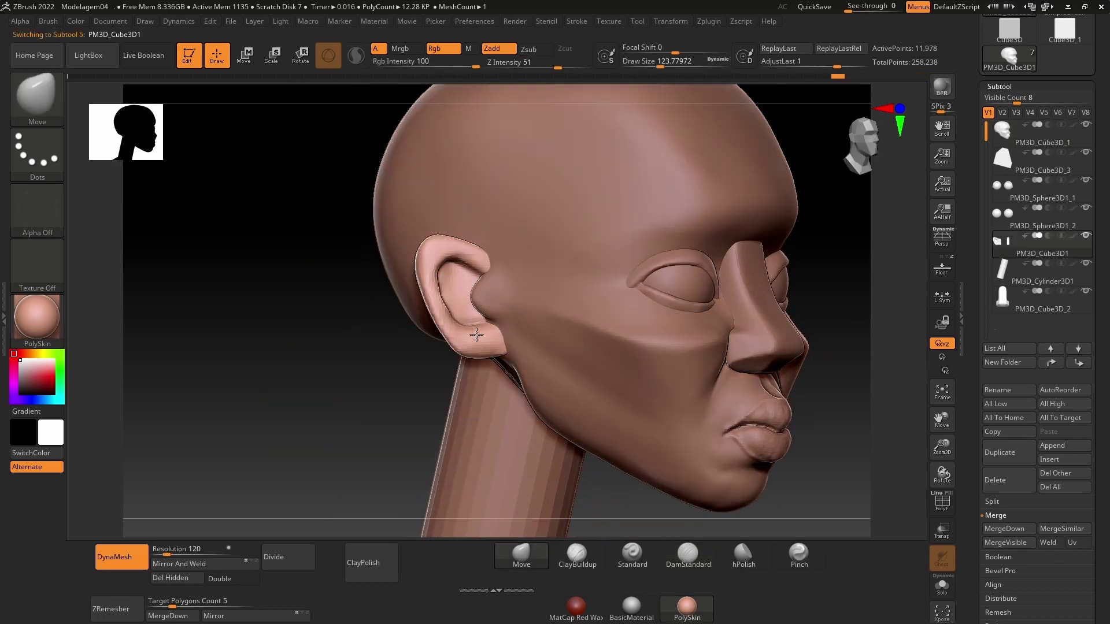
pyautogui.press('space')
pyautogui.press('space')
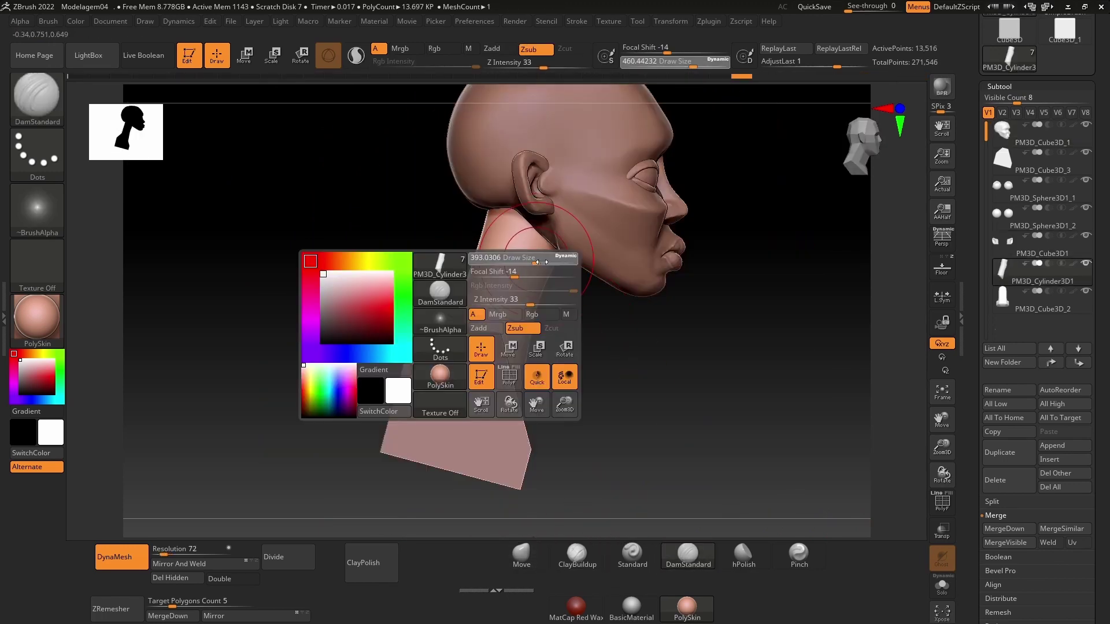
pyautogui.press('b')
pyautogui.press('d')
pyautogui.press('s')
# Step: Mask and inspect the neck and shoulder block from front, side and back
pyautogui.moveTo(577, 256)
pyautogui.mouseDown()
pyautogui.moveTo(577, 366)
pyautogui.moveTo(553, 258)
pyautogui.mouseUp()
pyautogui.press('ctrl')
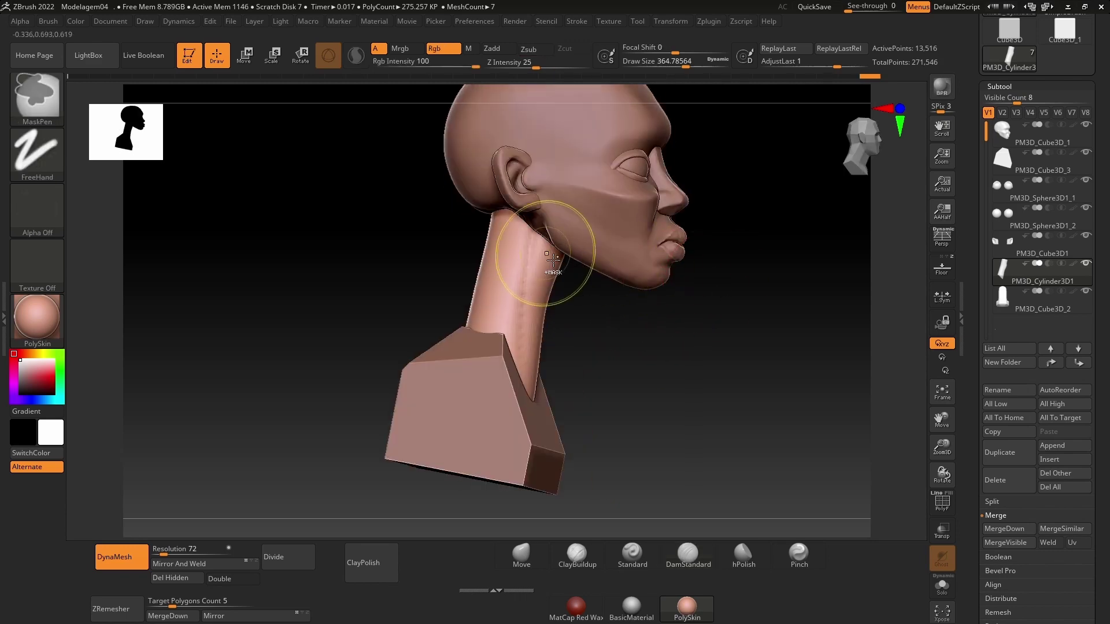
pyautogui.moveTo(534, 307)
pyautogui.mouseDown()
pyautogui.moveTo(589, 359)
pyautogui.moveTo(531, 308)
pyautogui.mouseUp()
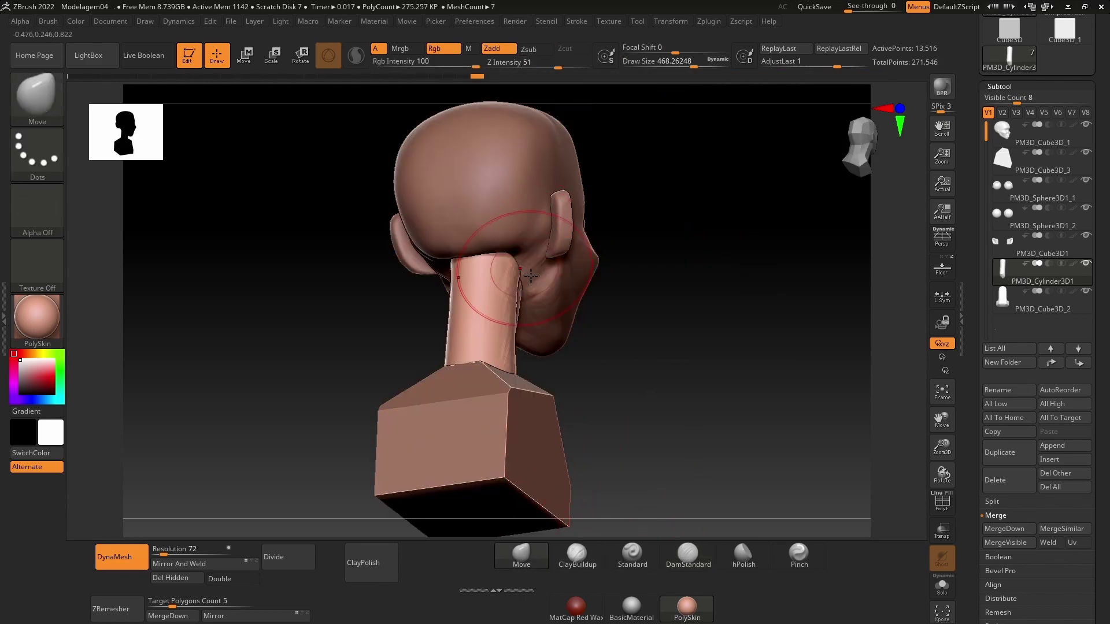
pyautogui.moveTo(541, 250); pyautogui.dragTo(607, 272, button='right')
pyautogui.moveTo(711, 234); pyautogui.dragTo(538, 341)
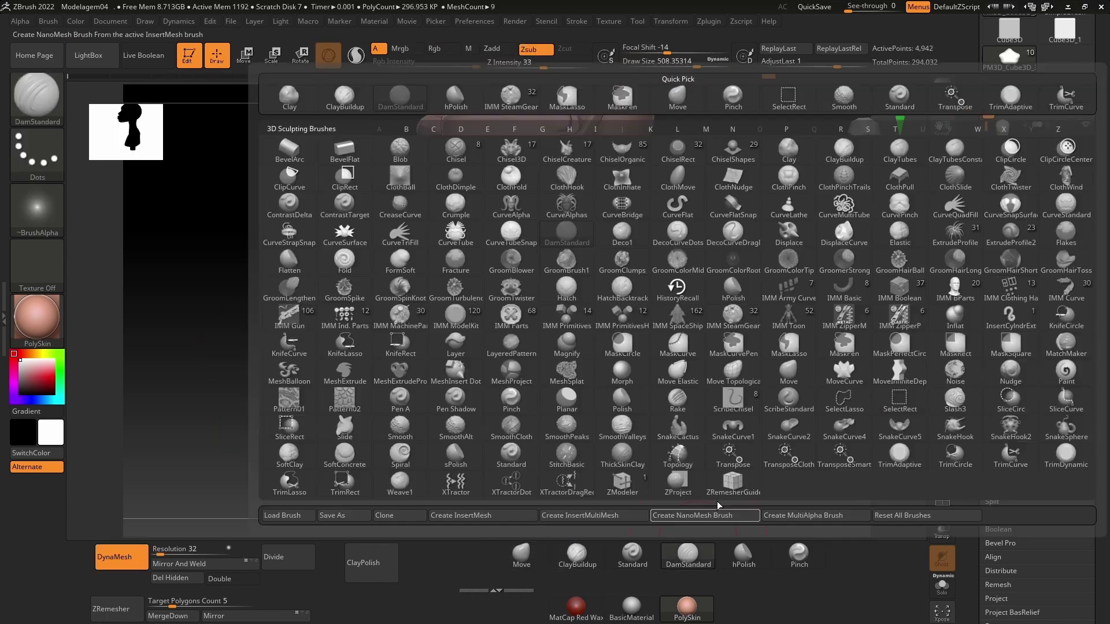
# Step: Choose the crease brush, turn the bust front-on and select the shoulder cylinder subtool
pyautogui.press('s')
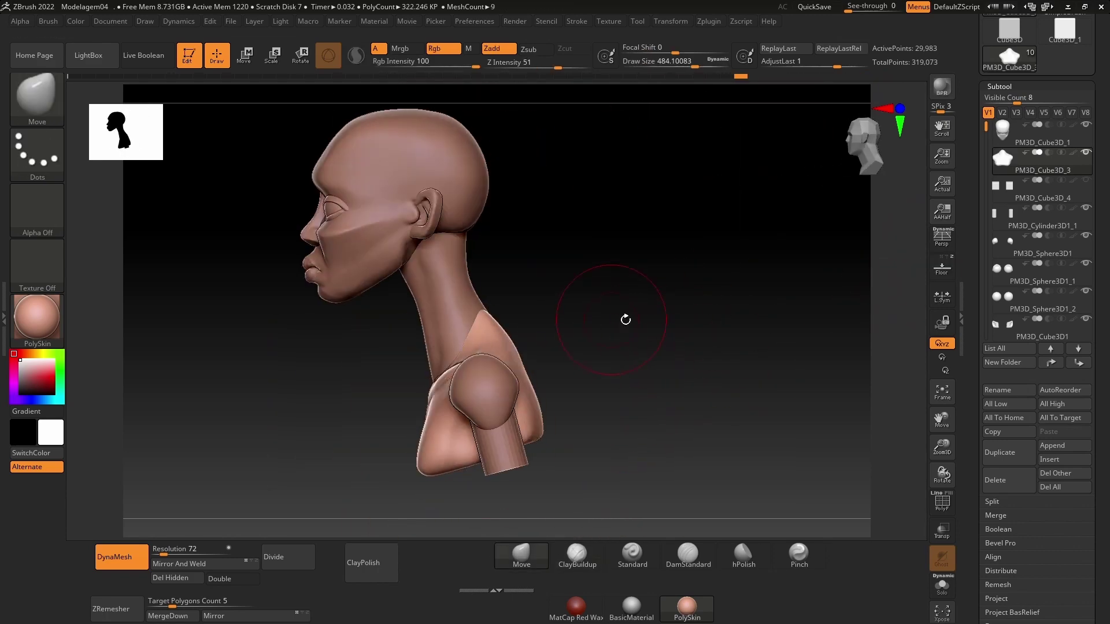
pyautogui.moveTo(626, 319); pyautogui.dragTo(677, 324)
pyautogui.press('Up')
pyautogui.moveTo(177, 552); pyautogui.dragTo(173, 552)
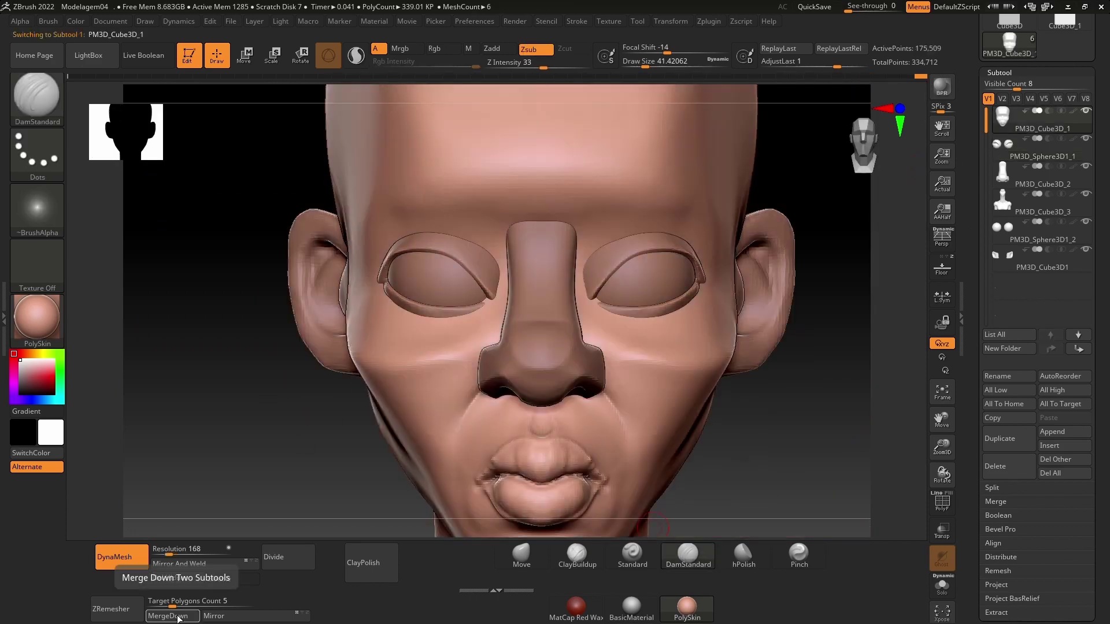
# Step: Select the main head piece, zoom in on the eyes and nose, and shrink the brush
pyautogui.moveTo(535, 401); pyautogui.dragTo(395, 458)
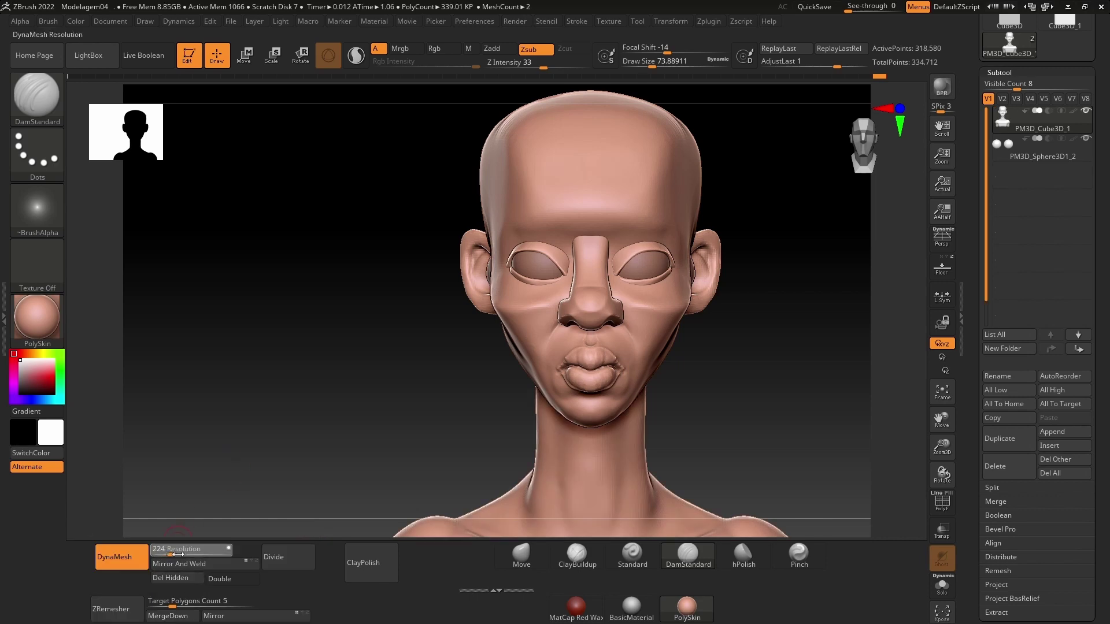
pyautogui.keyDown('ctrl'); pyautogui.moveTo(587, 334); pyautogui.dragTo(550, 211, button='right'); pyautogui.keyUp('ctrl')
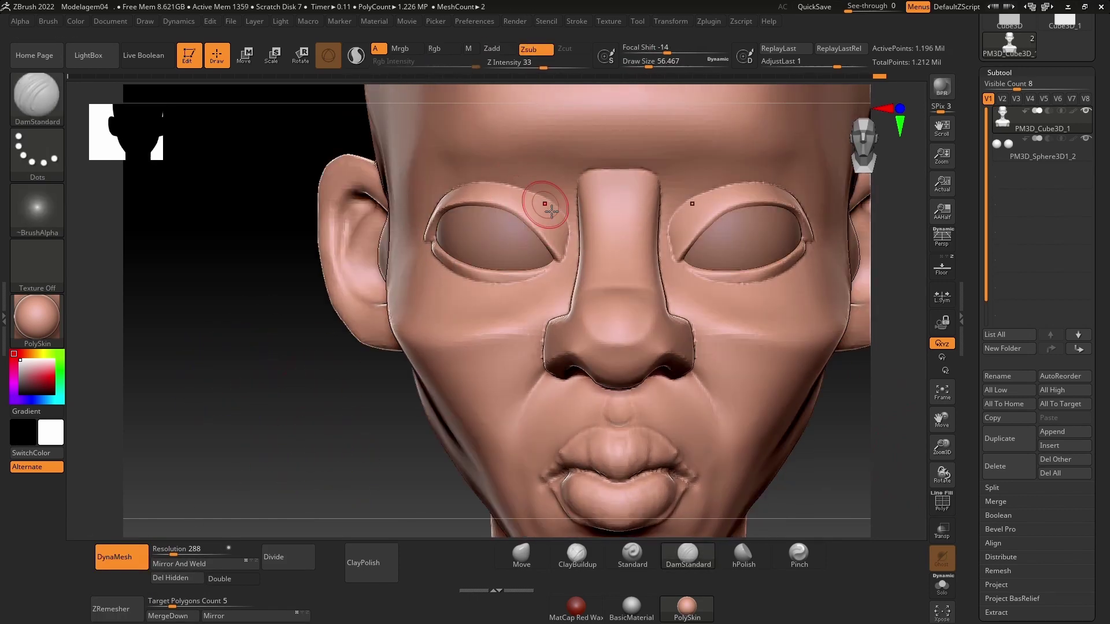
pyautogui.moveTo(664, 179); pyautogui.dragTo(609, 174, button='right')
pyautogui.rightClick(508, 289)
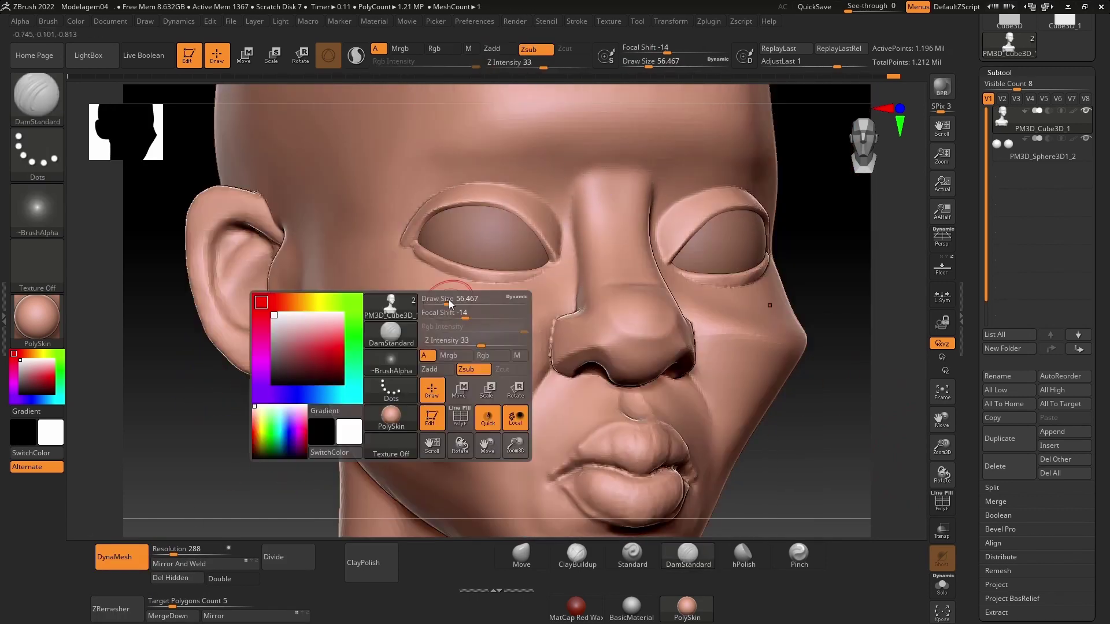
pyautogui.moveTo(509, 289); pyautogui.dragTo(513, 290, button='right')
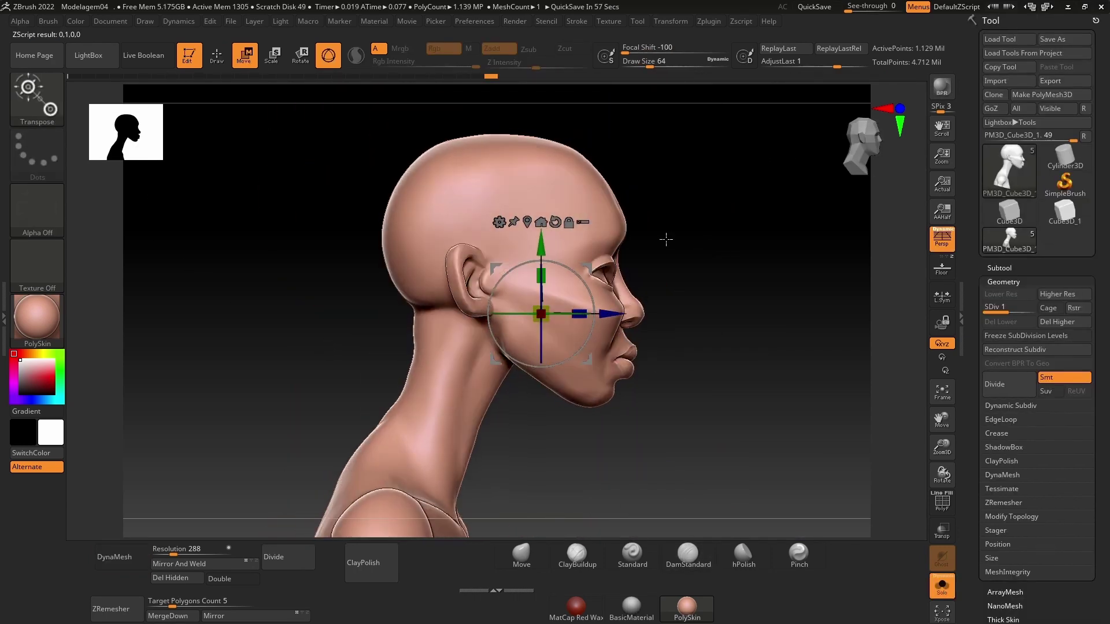
# Step: Lasso-mask the face, invert the mask, and push the face back along Z with the gizmo
pyautogui.press('q')
pyautogui.moveTo(511, 366); pyautogui.dragTo(706, 260)
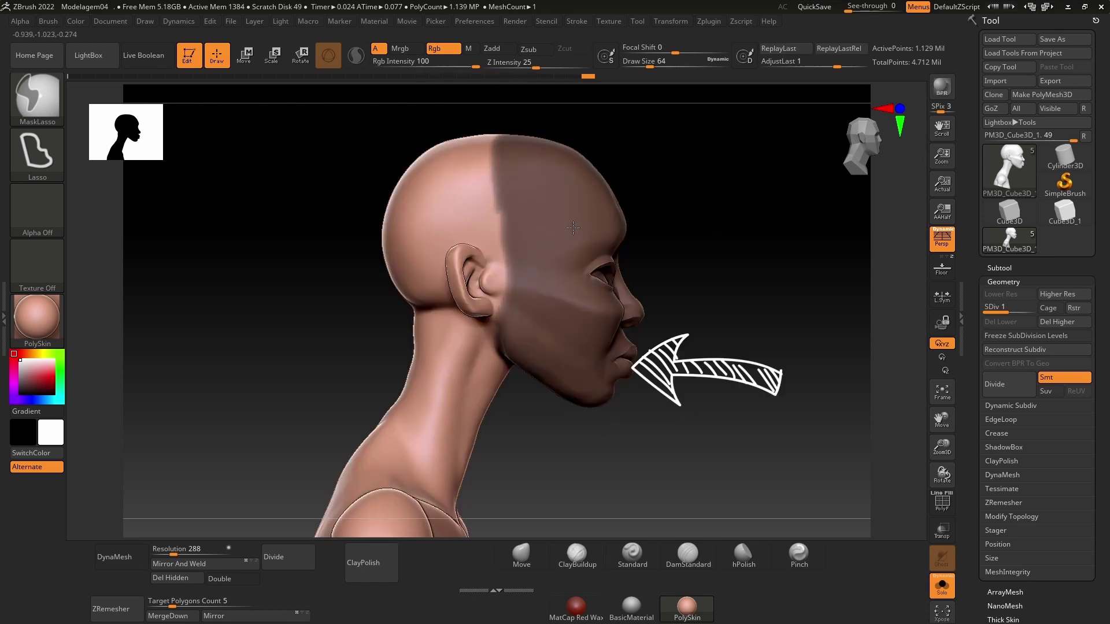
pyautogui.hotkey('ctrl', 'i')
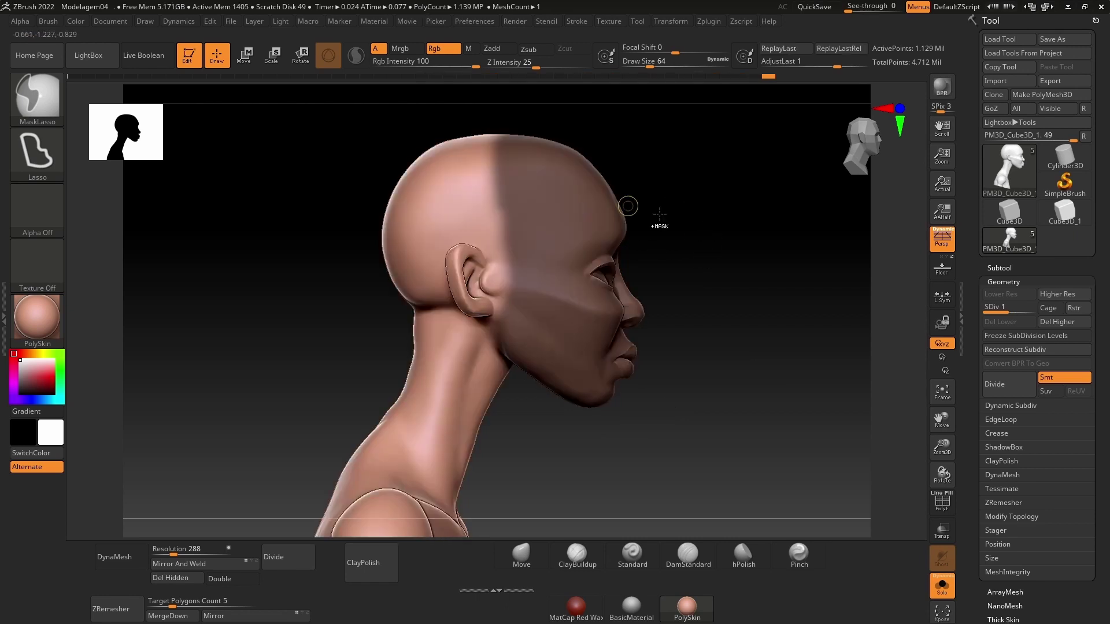
pyautogui.press('w')
pyautogui.moveTo(620, 315); pyautogui.dragTo(616, 322)
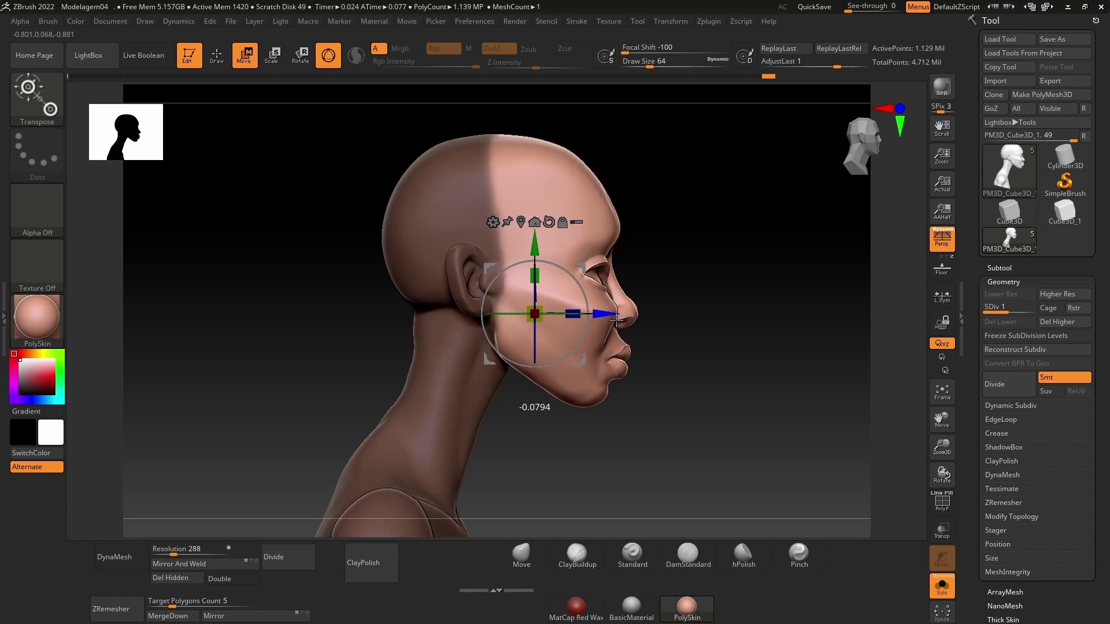
pyautogui.moveTo(647, 284)
pyautogui.keyDown('shift'); pyautogui.mouseDown()
pyautogui.moveTo(681, 255)
pyautogui.moveTo(701, 280)
pyautogui.mouseUp(); pyautogui.keyUp('shift')
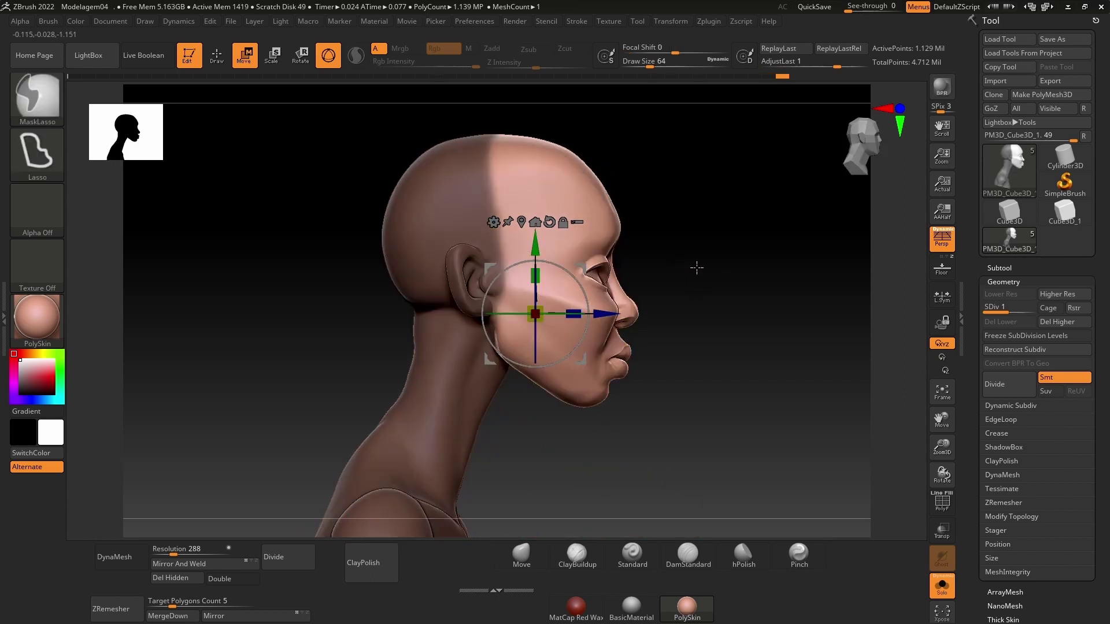
pyautogui.moveTo(609, 326)
pyautogui.mouseDown()
pyautogui.moveTo(693, 297)
pyautogui.moveTo(670, 289)
pyautogui.mouseUp()
# Step: Clear the head mask and mask the lower half of the PolySphere
pyautogui.press('q')
pyautogui.press('space')
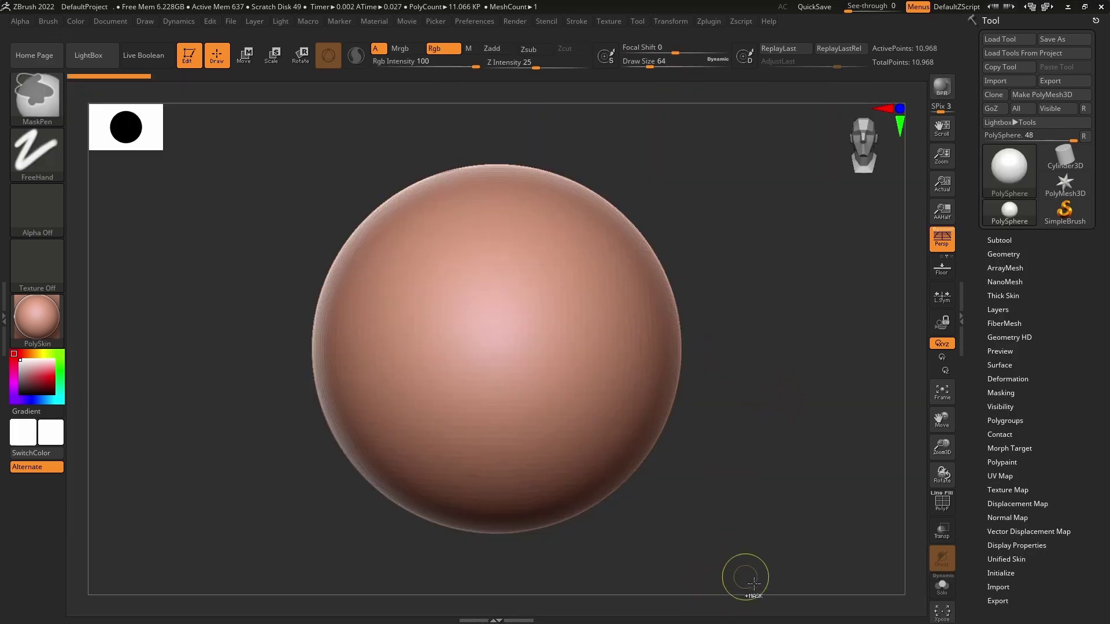
pyautogui.moveTo(745, 577)
pyautogui.keyDown('ctrl'); pyautogui.mouseDown()
pyautogui.moveTo(213, 372)
pyautogui.moveTo(227, 347)
pyautogui.mouseUp(); pyautogui.keyUp('ctrl')
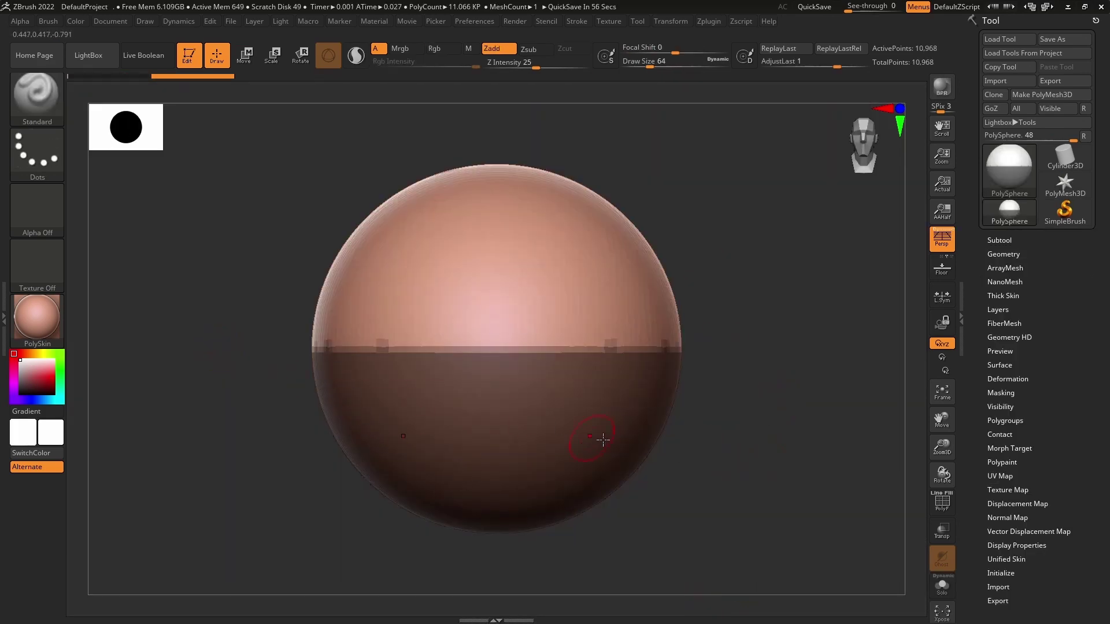
# Step: Blur the sphere's mask edge, invert the mask, then clear it entirely
pyautogui.keyDown('ctrl'); pyautogui.click(590, 322); pyautogui.keyUp('ctrl')
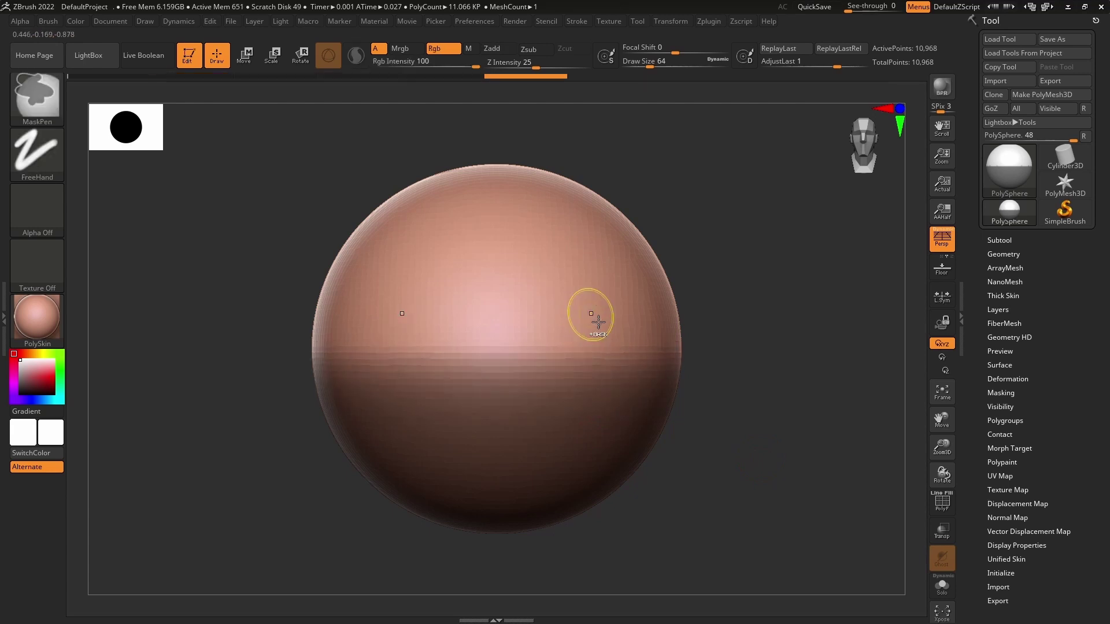
pyautogui.keyDown('ctrl'); pyautogui.click(804, 344); pyautogui.keyUp('ctrl')
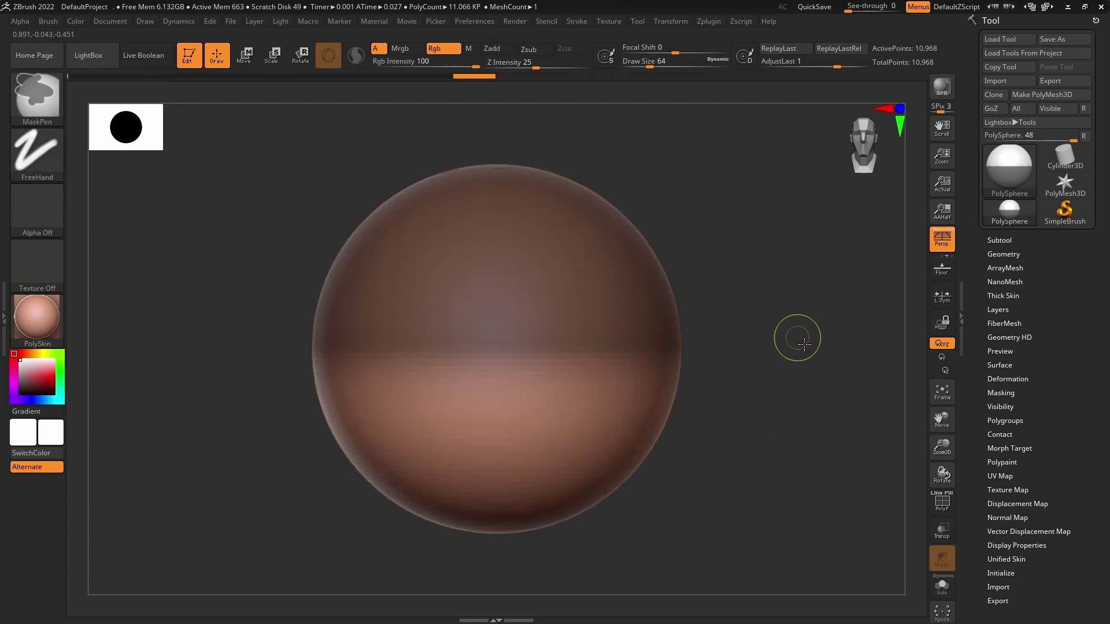
pyautogui.keyDown('ctrl'); pyautogui.moveTo(723, 324); pyautogui.dragTo(779, 329); pyautogui.keyUp('ctrl')
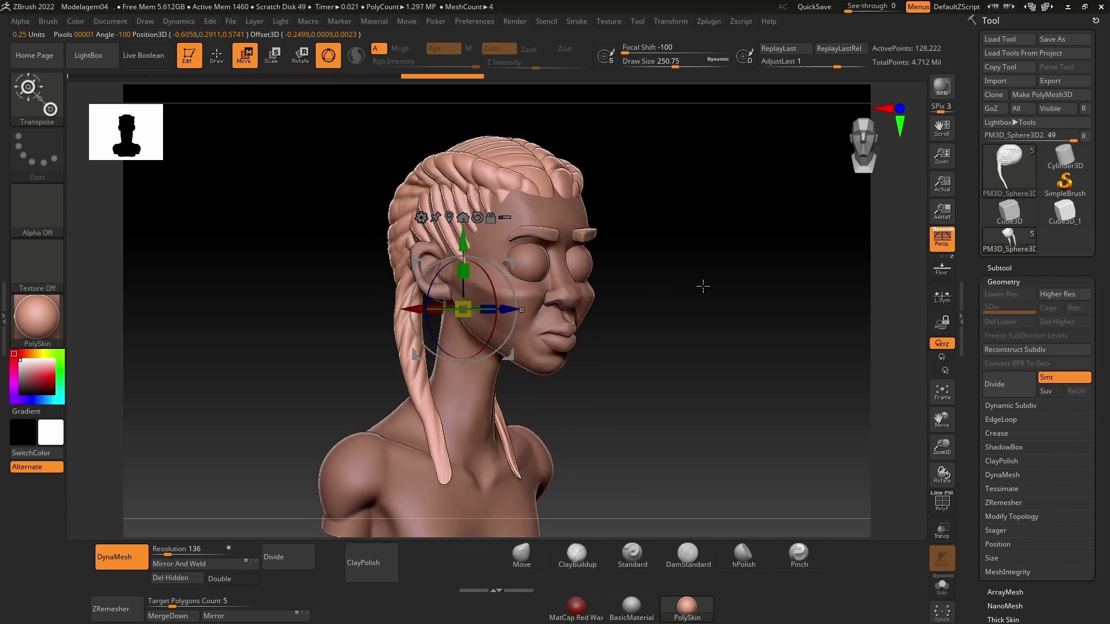
# Step: Select the eye subtool and reposition it with the Move gizmo, checking from several angles
pyautogui.press('q')
pyautogui.keyDown('alt'); pyautogui.click(554, 262); pyautogui.keyUp('alt')
pyautogui.press('w')
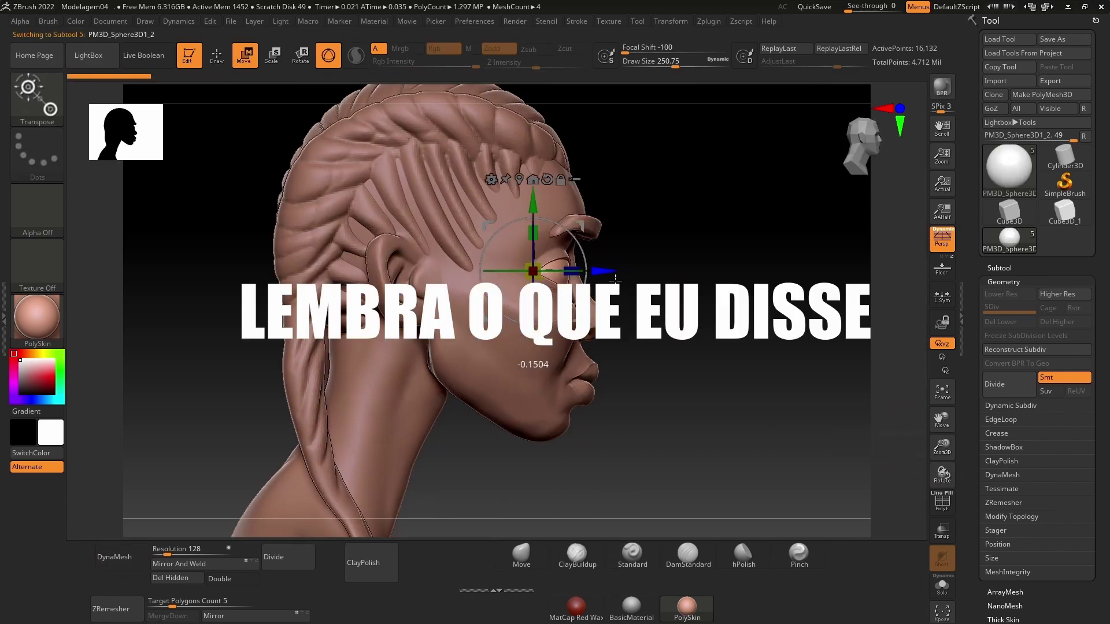
pyautogui.moveTo(617, 280)
pyautogui.mouseDown()
pyautogui.moveTo(746, 299)
pyautogui.moveTo(601, 258)
pyautogui.mouseUp()
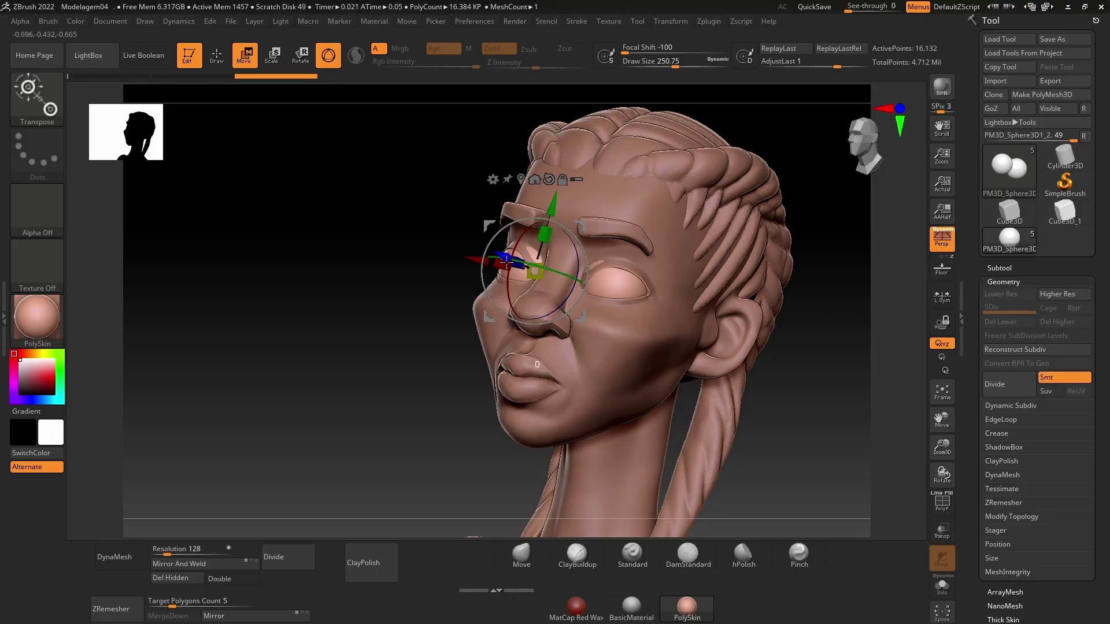
pyautogui.moveTo(505, 262); pyautogui.dragTo(627, 314)
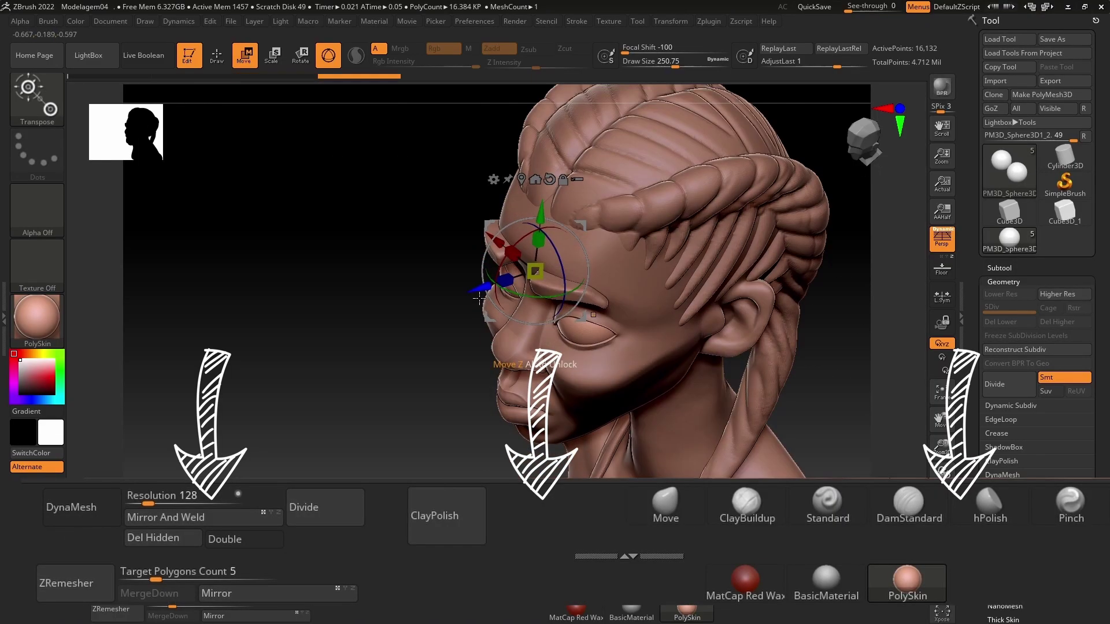
pyautogui.moveTo(479, 297); pyautogui.dragTo(773, 254)
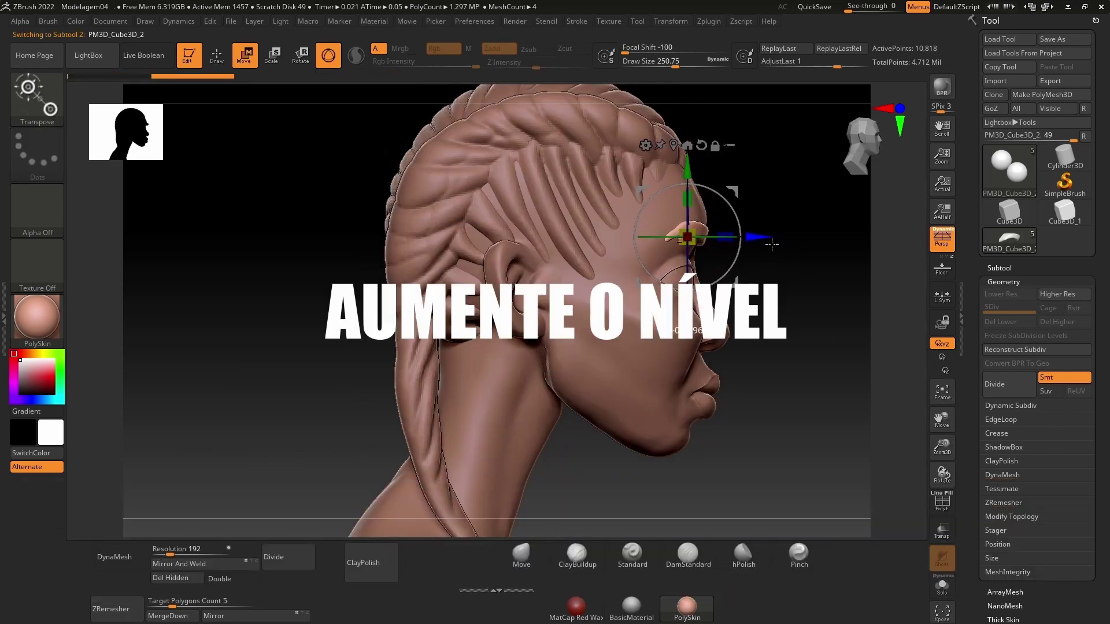
# Step: Frame the whole bust and orbit it from profile back to front
pyautogui.press('q')
pyautogui.moveTo(768, 243)
pyautogui.mouseDown()
pyautogui.moveTo(812, 349)
pyautogui.moveTo(322, 282)
pyautogui.mouseUp()
pyautogui.press('f')
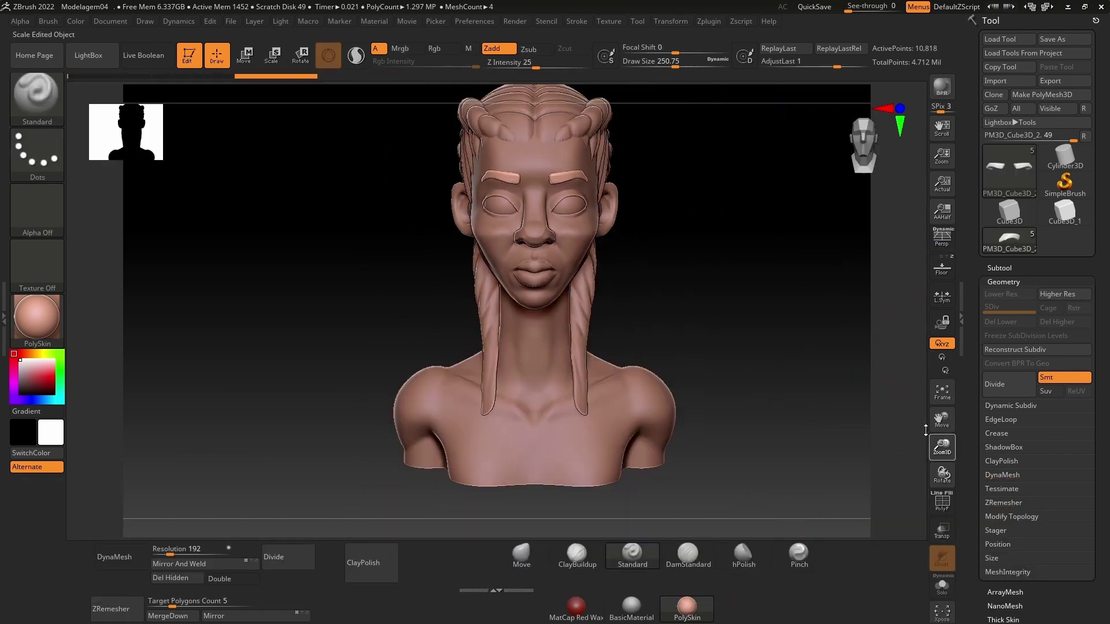
pyautogui.moveTo(745, 341)
pyautogui.mouseDown()
pyautogui.moveTo(798, 396)
pyautogui.moveTo(844, 357)
pyautogui.moveTo(760, 340)
pyautogui.moveTo(763, 278)
pyautogui.moveTo(793, 273)
pyautogui.moveTo(763, 251)
pyautogui.moveTo(838, 301)
pyautogui.mouseUp()
pyautogui.moveTo(942, 419); pyautogui.dragTo(777, 397)
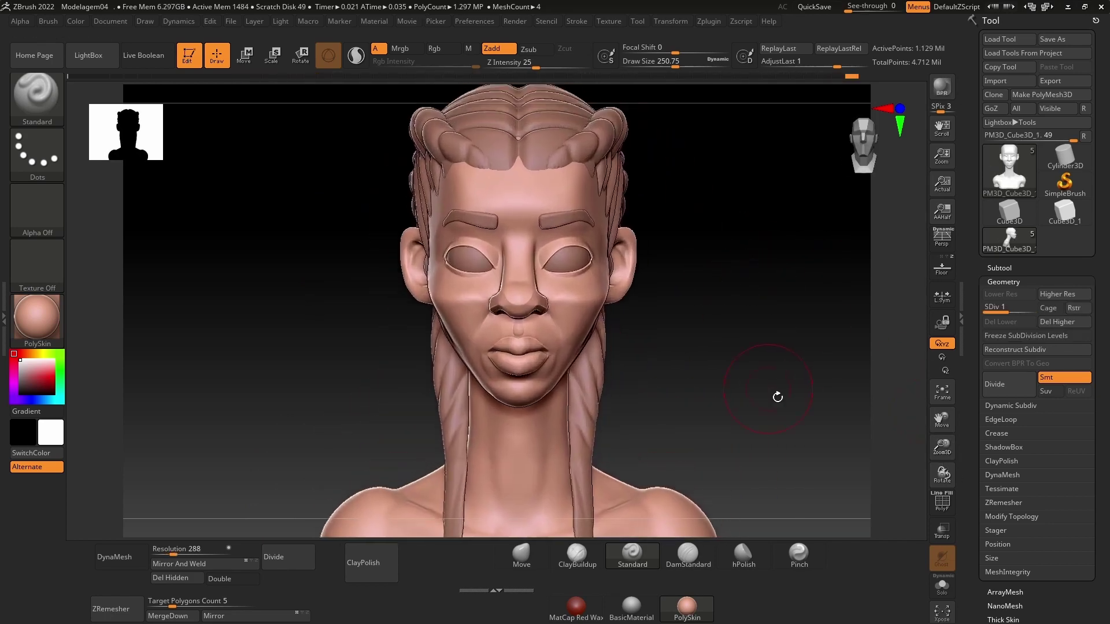